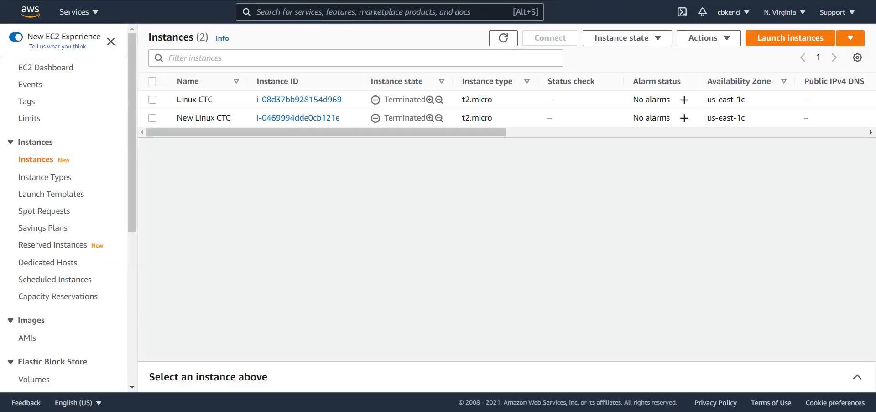
# Start launching a new EC2 instance using the free-tier SUSE Linux Enterprise Server 15 SP2 64-bit (x86) image.
pyautogui.click(89, 9)
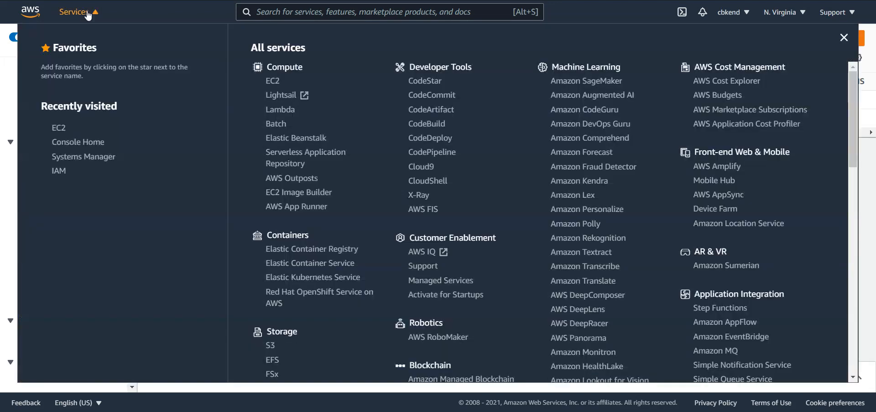
pyautogui.click(63, 133)
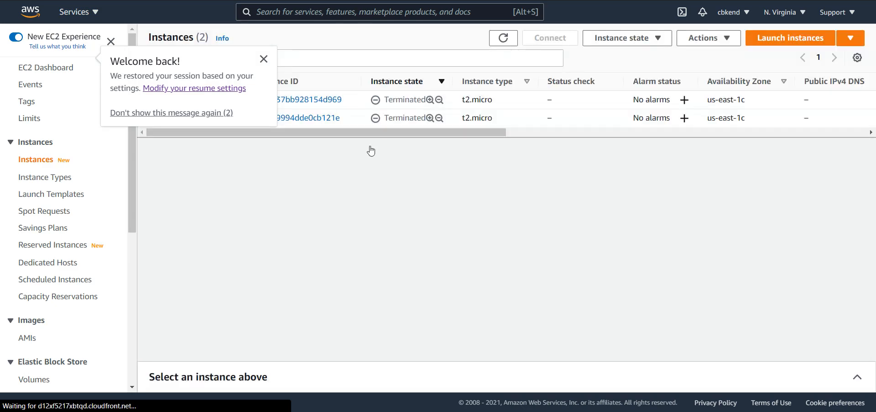
pyautogui.click(813, 41)
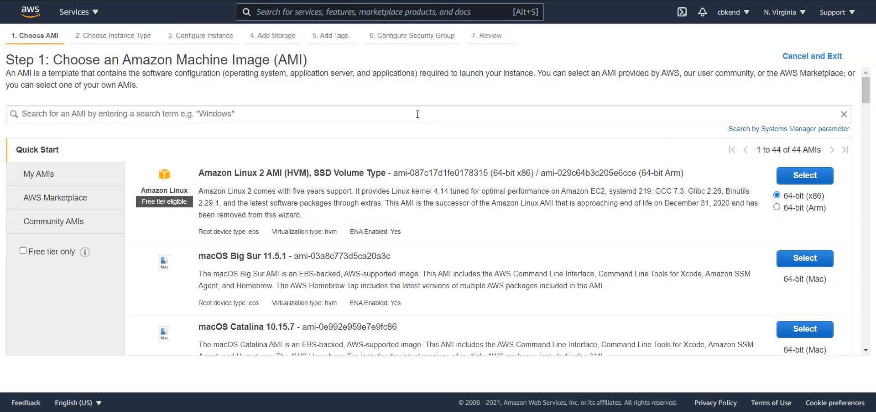
pyautogui.click(19, 252)
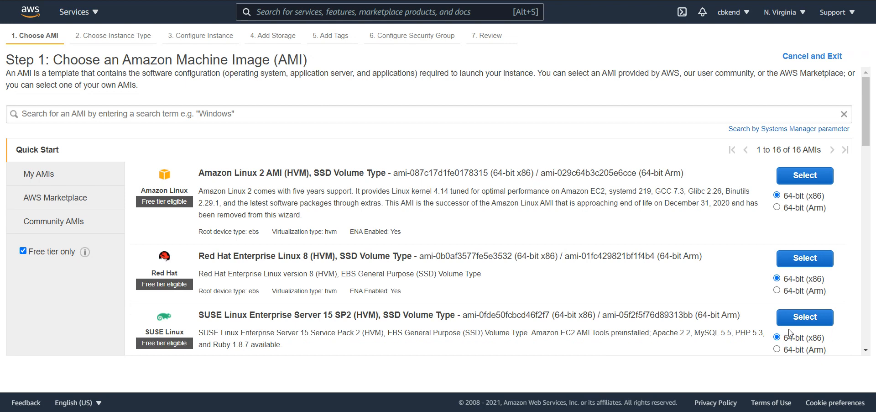
pyautogui.click(805, 327)
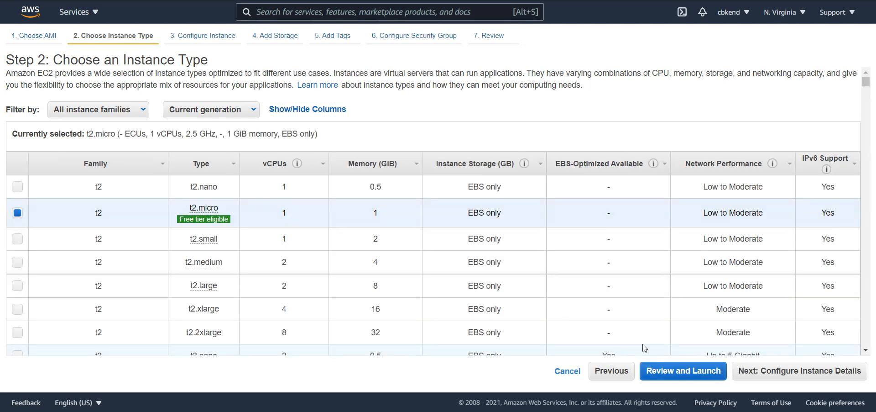
# Keep the t2.micro type and the default instance details, storage and tags, proceeding to the security group configuration.
pyautogui.moveTo(206, 218)
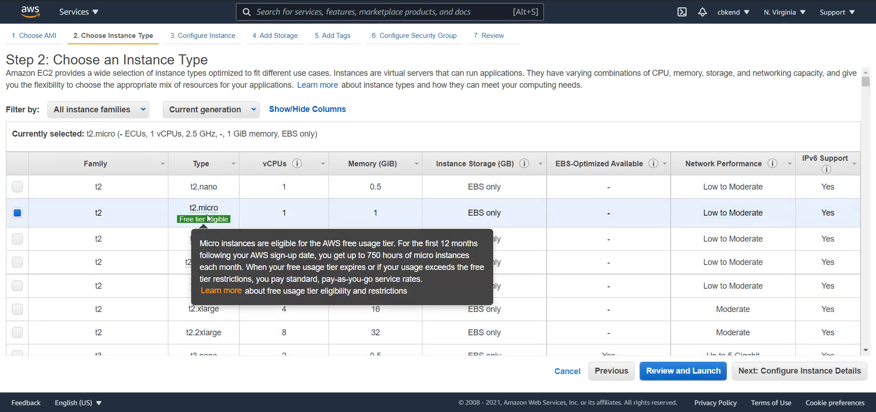
pyautogui.click(769, 379)
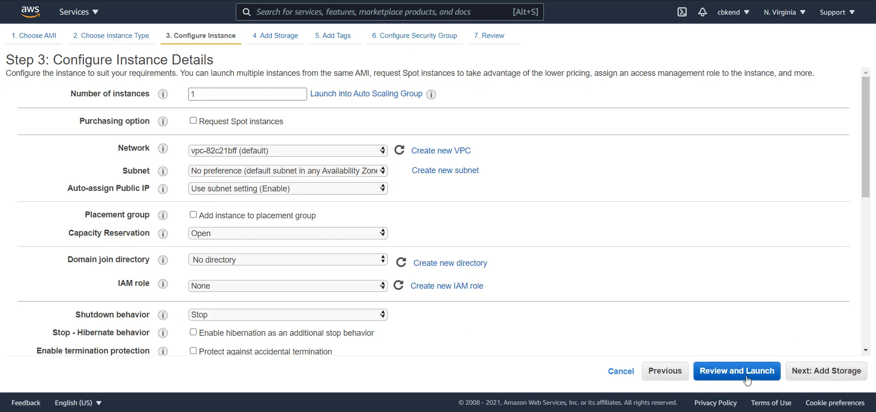
pyautogui.click(839, 378)
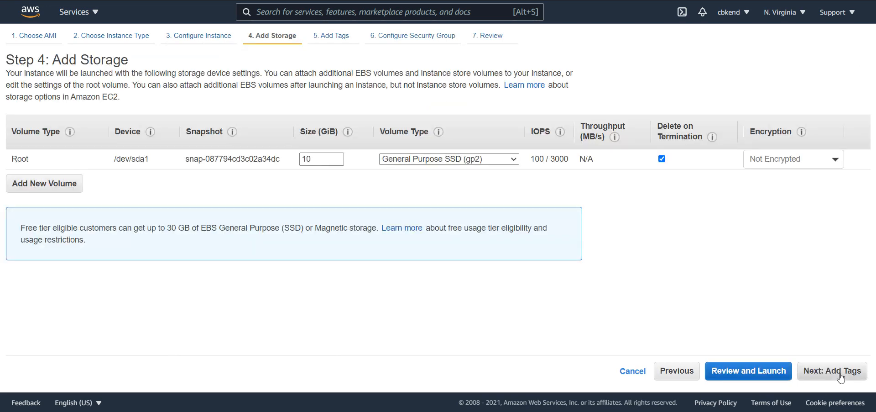
pyautogui.click(841, 378)
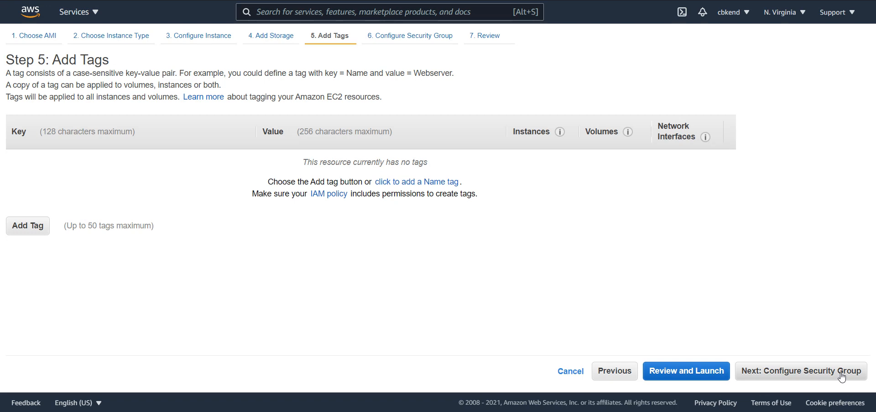
pyautogui.click(842, 377)
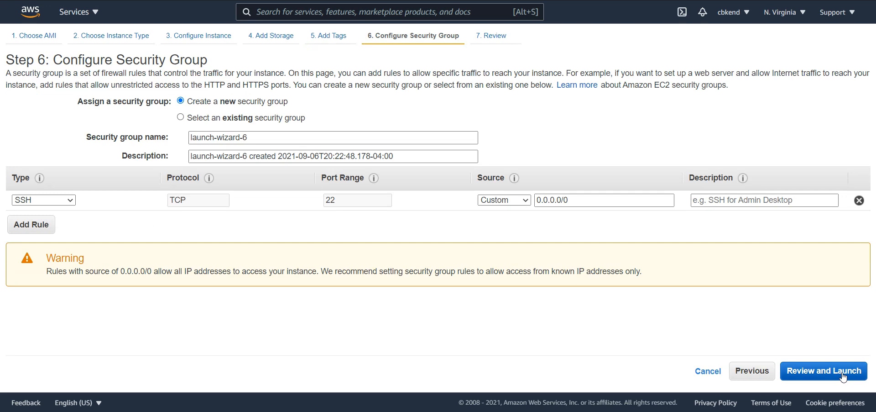
# Add an RDP rule with source 0.0.0.0/0 to the new security group.
pyautogui.click(31, 224)
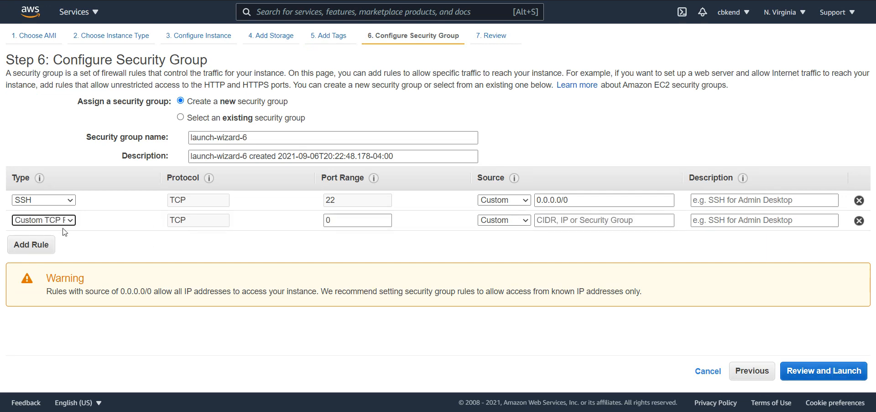
pyautogui.click(64, 221)
pyautogui.scroll(-3, 73, 208)
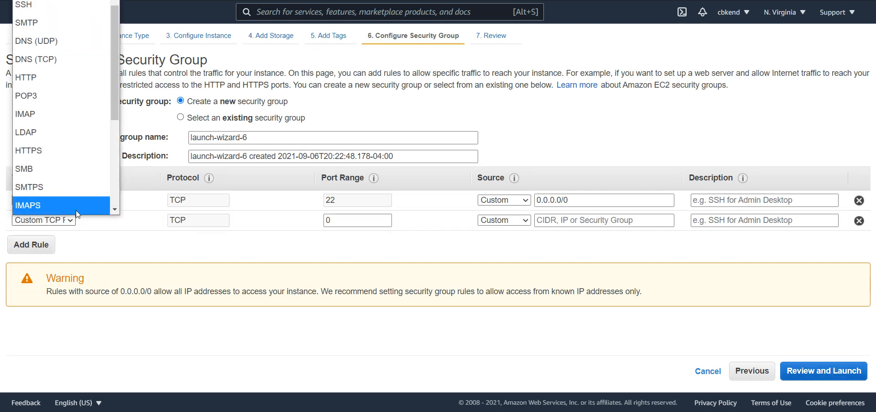
pyautogui.scroll(-3, 76, 201)
pyautogui.click(69, 190)
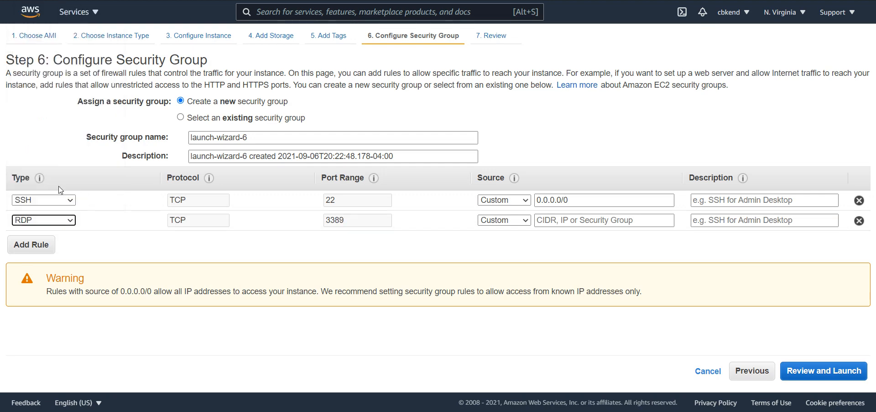
pyautogui.click(554, 221)
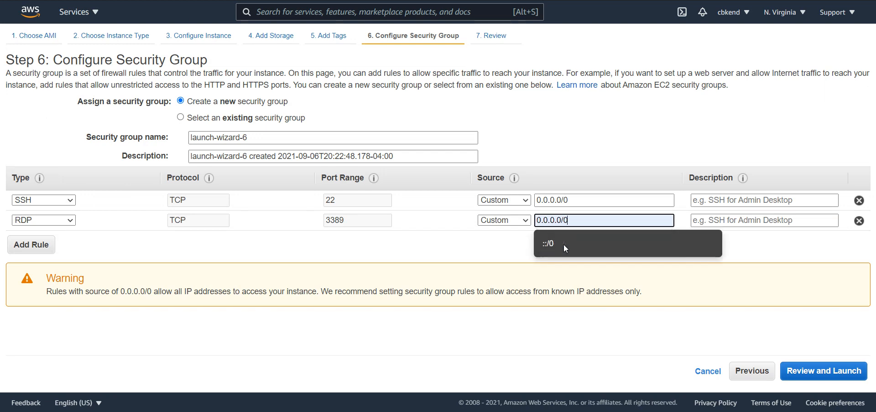
pyautogui.click(565, 246)
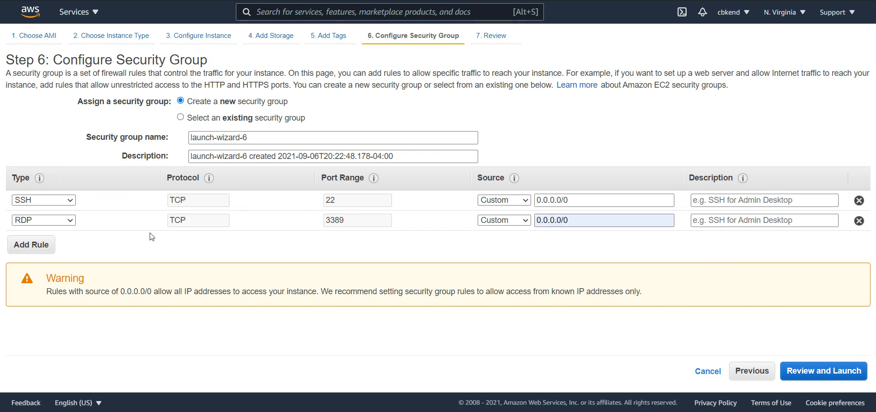
# Proceed to the launch review and check the AMI, instance type and security group rules.
pyautogui.click(832, 373)
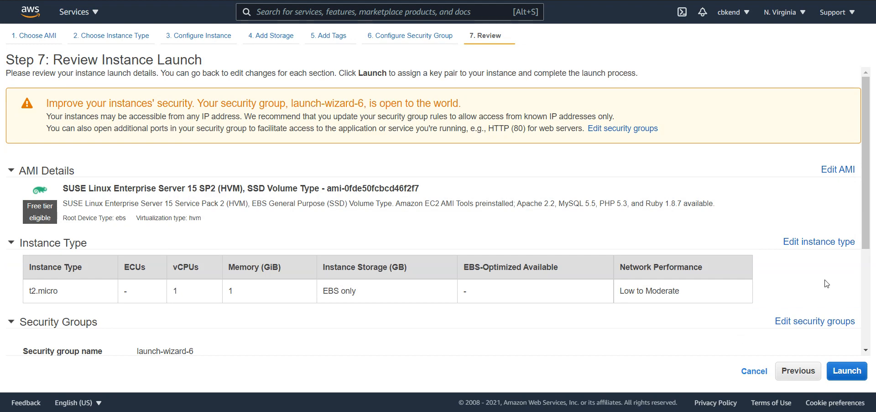
pyautogui.scroll(-3, 835, 310)
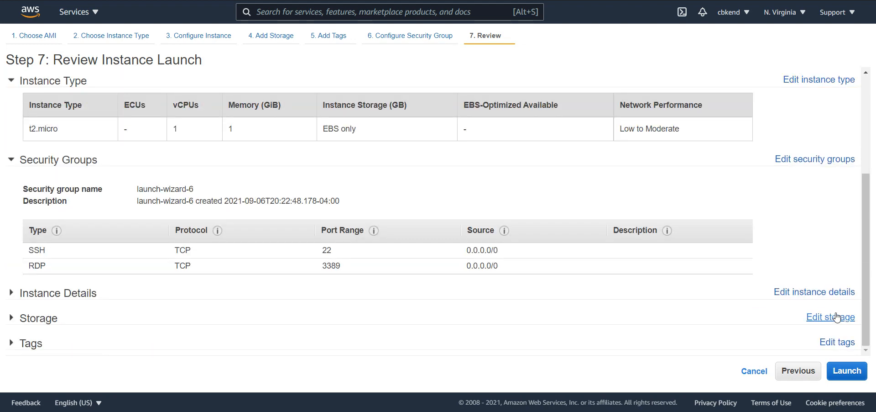
pyautogui.scroll(3, 847, 354)
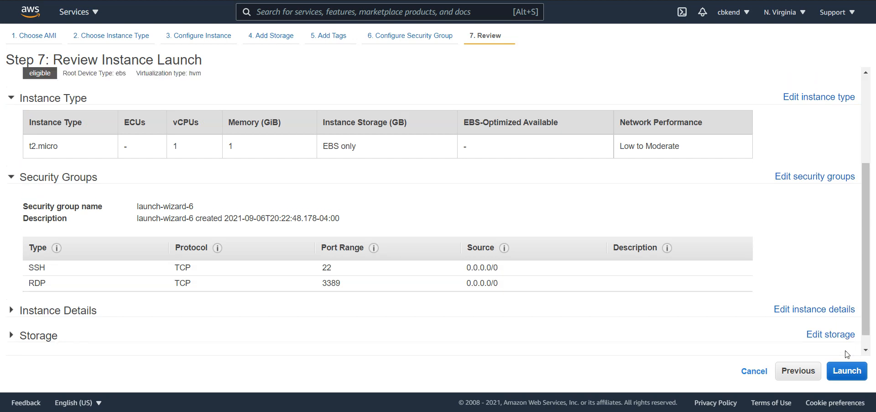
pyautogui.scroll(1, 846, 355)
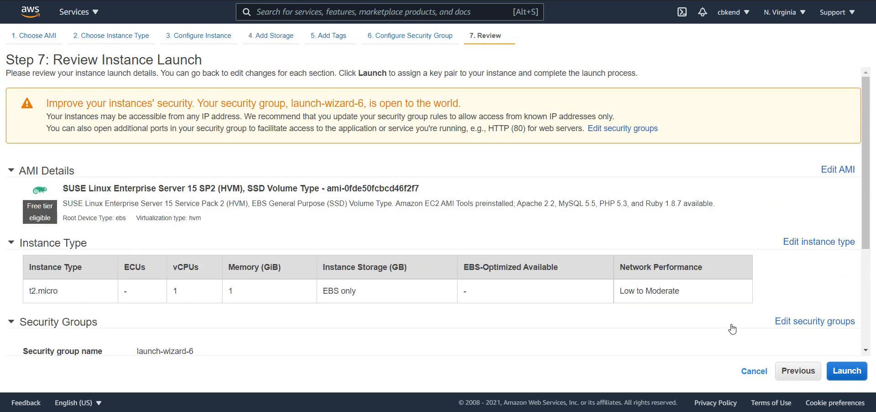
# Start the launch and try to create and download a new RSA key pair named CTC_Linux.
pyautogui.click(848, 373)
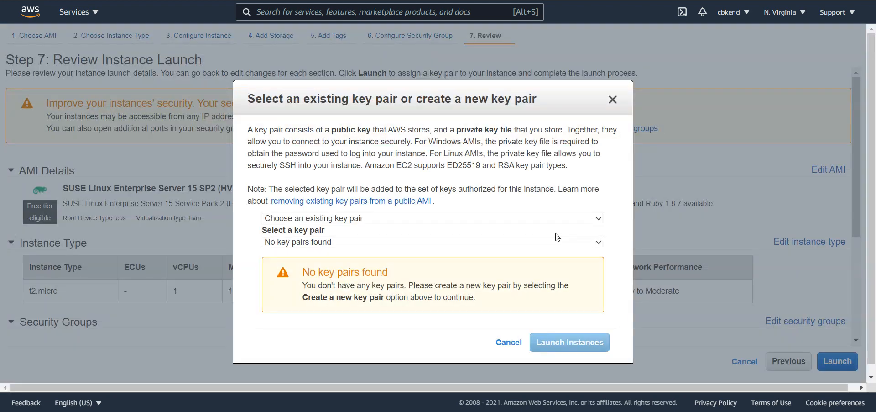
pyautogui.click(492, 219)
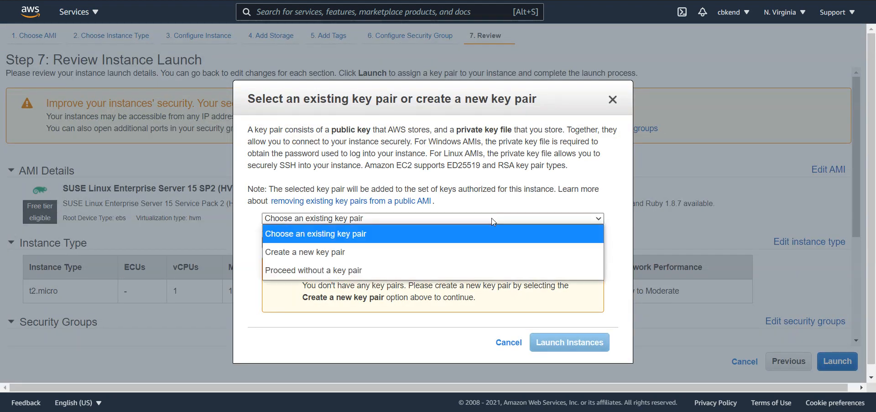
pyautogui.click(342, 254)
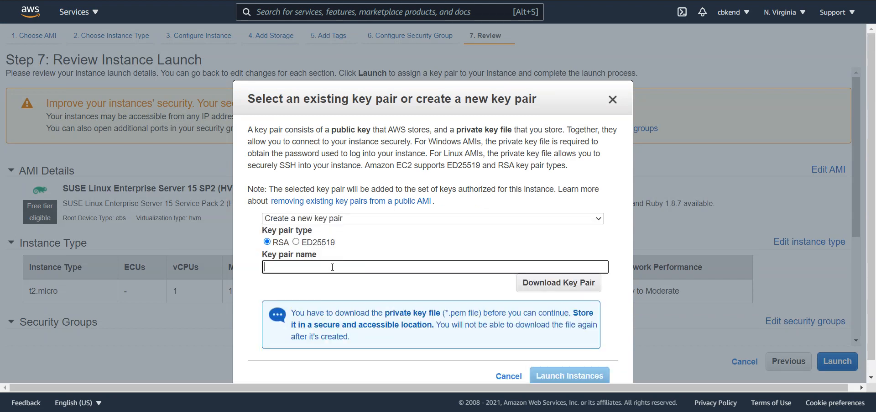
pyautogui.write('CTC_Linux')
pyautogui.click(554, 284)
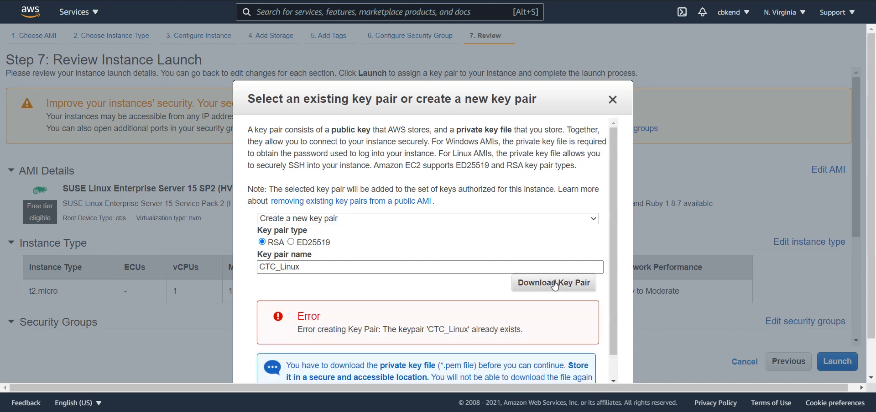
# Download the new key pair under the name CTC_Linux_1 and launch the instance with it.
pyautogui.click(410, 268)
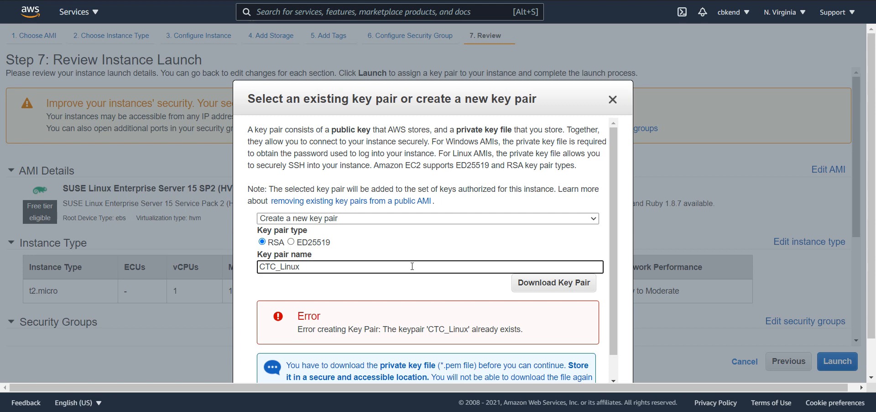
pyautogui.write('_1')
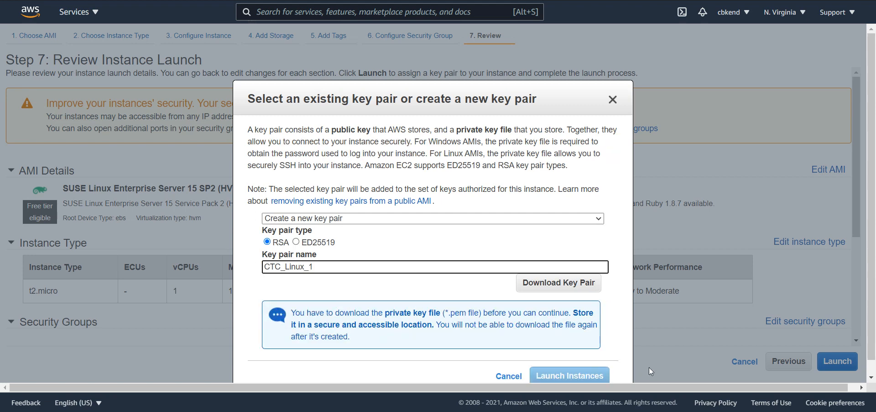
pyautogui.click(572, 287)
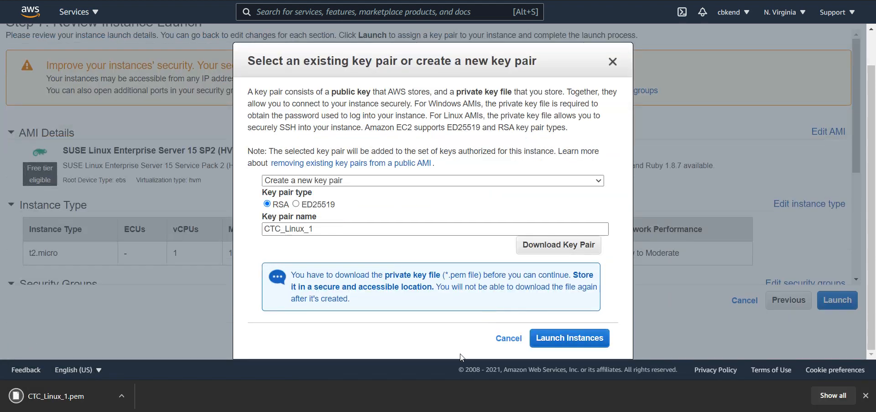
pyautogui.scroll(-2, 460, 353)
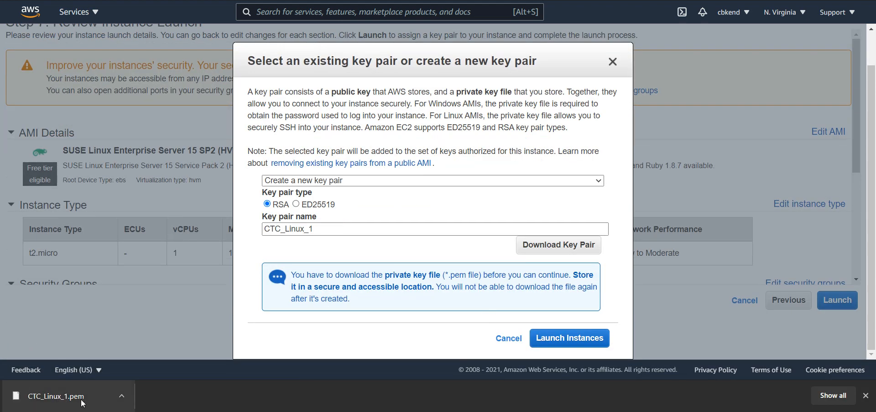
pyautogui.click(556, 339)
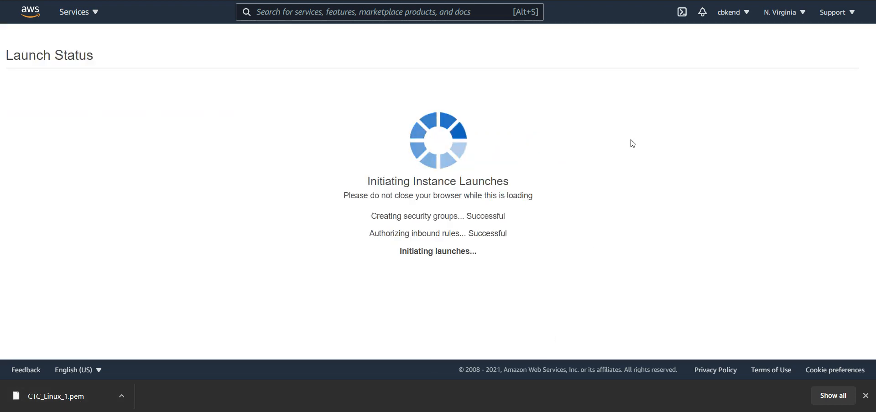
pyautogui.click(865, 395)
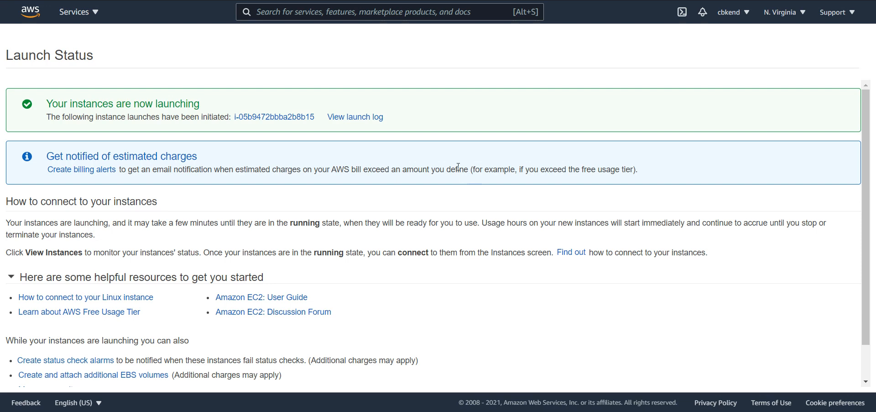
# Return to the EC2 instances list and dismiss the welcome message.
pyautogui.click(75, 11)
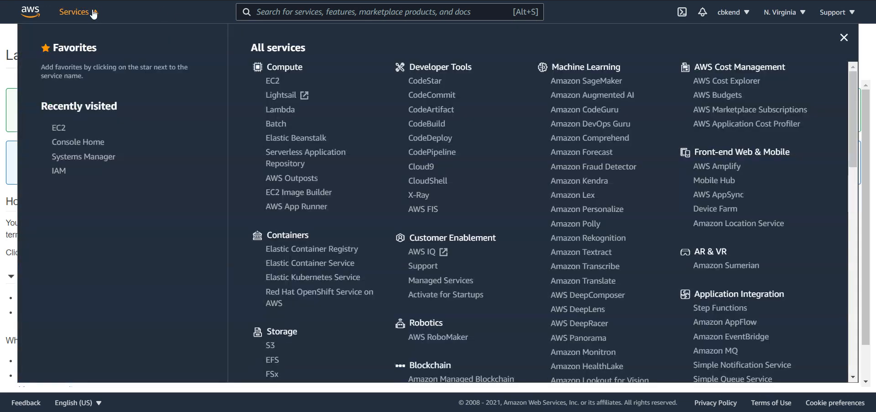
pyautogui.click(58, 130)
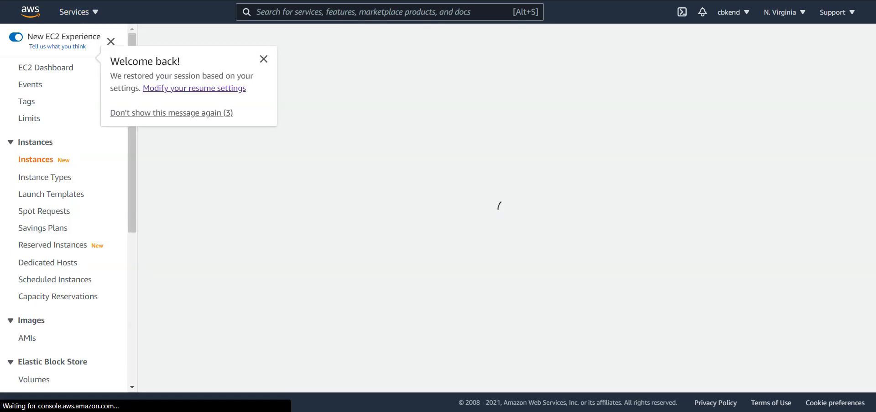
pyautogui.click(264, 59)
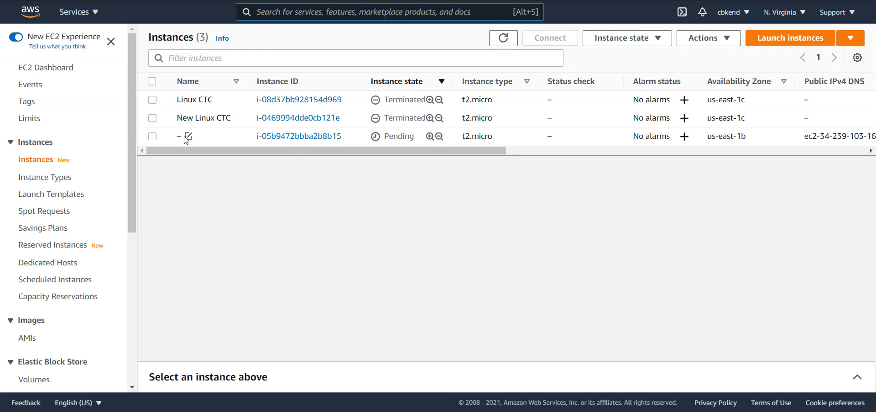
# Name the newly launched, unnamed instance New Linux Box.
pyautogui.click(189, 136)
pyautogui.click(264, 155)
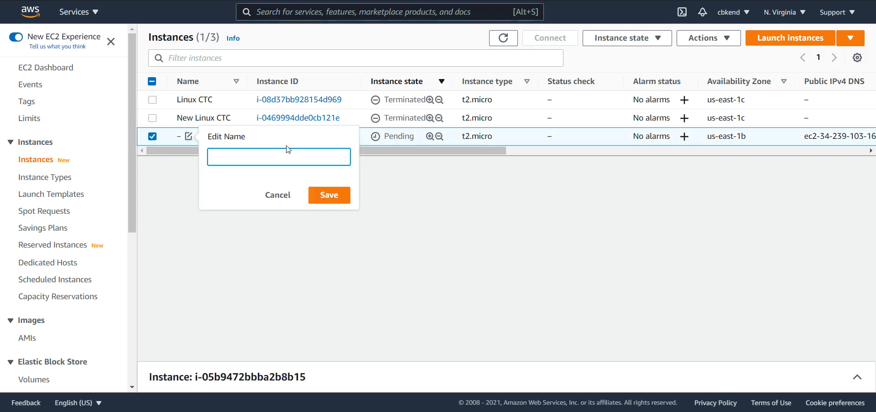
pyautogui.write('New Linux')
pyautogui.hotkey('ctrl', 'a')
pyautogui.write('x')
pyautogui.press('BackSpace')
pyautogui.write('New Linux Box')
pyautogui.hotkey('ctrl', 'a')
pyautogui.press('BackSpace')
pyautogui.write('New Linux Box')
pyautogui.press('Return')
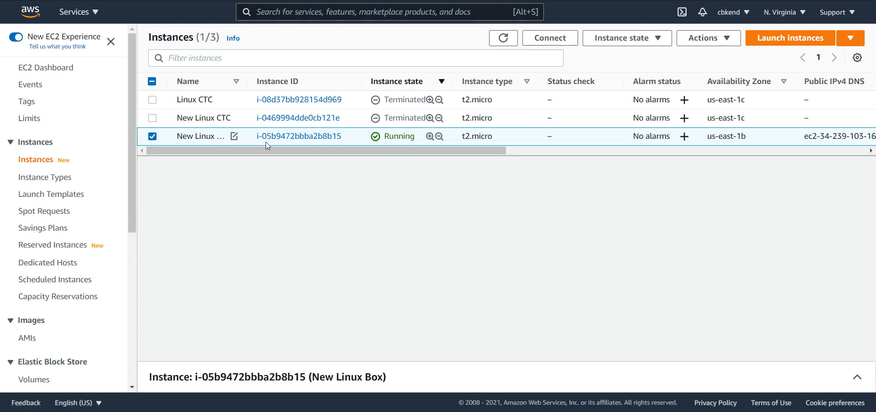
# Open the SSH client connection instructions for the New Linux Box instance.
pyautogui.click(563, 40)
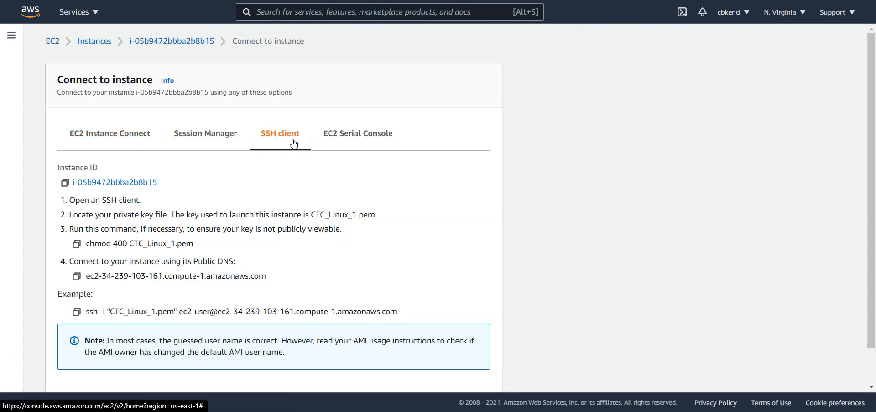
# Copy the example SSH command for the instance and open a Command Prompt window.
pyautogui.scroll(-1, 343, 207)
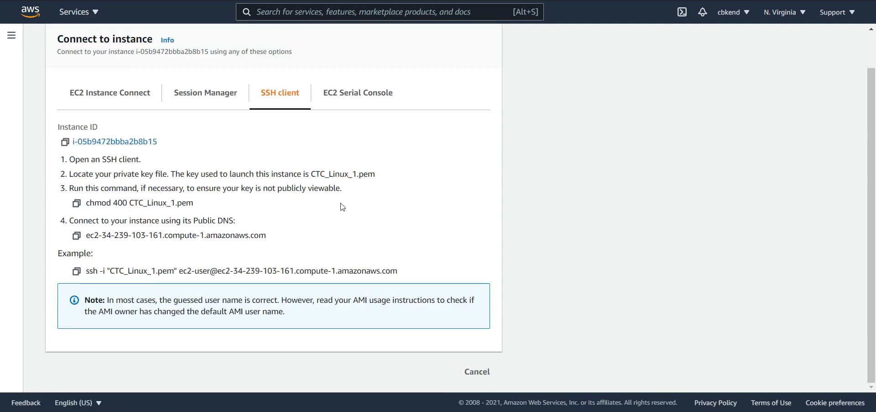
pyautogui.click(76, 272)
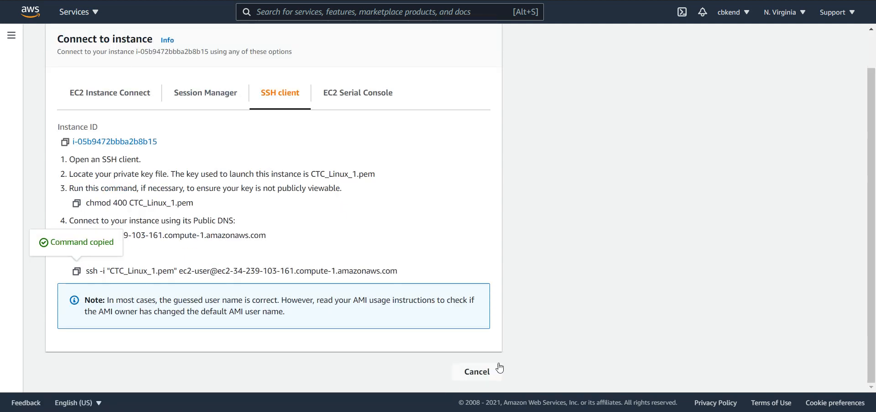
pyautogui.press('super')
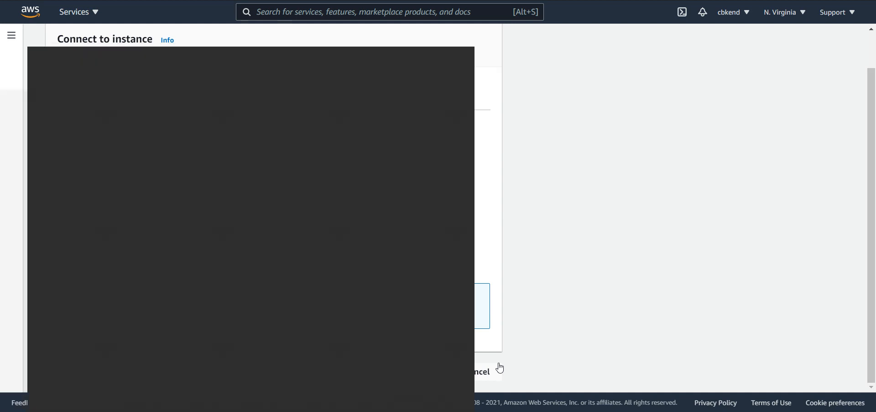
pyautogui.write('cmd')
pyautogui.press('Return')
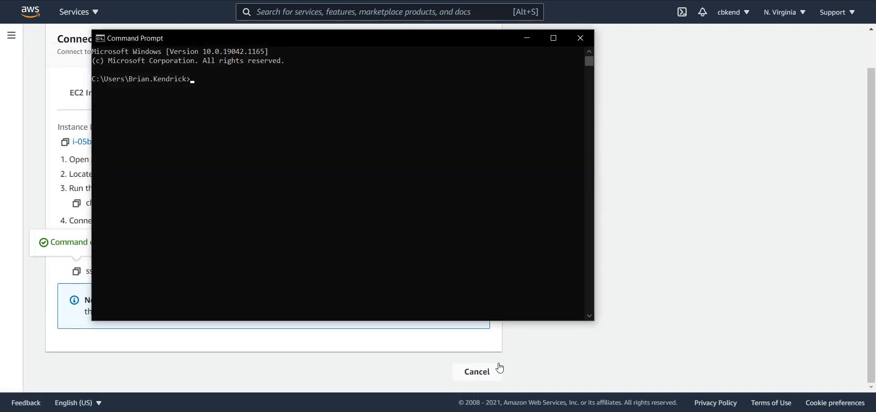
pyautogui.hotkey('ctrl', 'v')
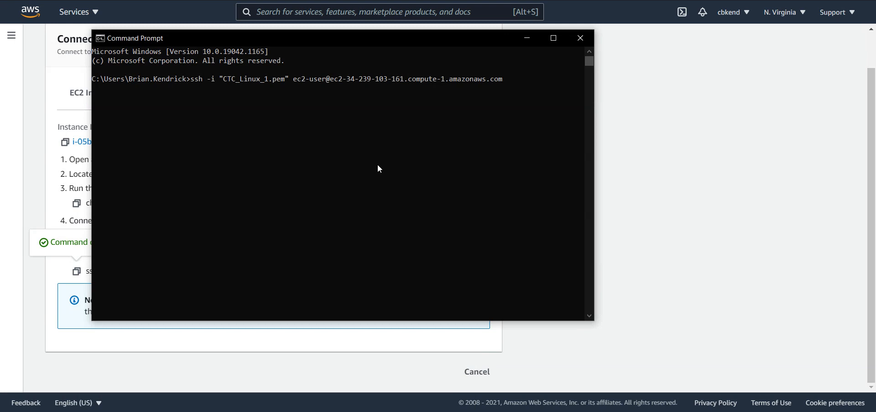
pyautogui.press('BackSpace')
pyautogui.press('BackSpace')
pyautogui.press('BackSpace')
pyautogui.press('BackSpace')
pyautogui.press('BackSpace')
pyautogui.press('BackSpace')
pyautogui.press('BackSpace')
pyautogui.press('BackSpace')
pyautogui.press('BackSpace')
pyautogui.press('BackSpace')
pyautogui.press('BackSpace')
pyautogui.press('BackSpace')
pyautogui.press('BackSpace')
pyautogui.press('BackSpace')
pyautogui.press('BackSpace')
pyautogui.press('BackSpace')
pyautogui.press('BackSpace')
pyautogui.press('BackSpace')
pyautogui.press('BackSpace')
pyautogui.press('BackSpace')
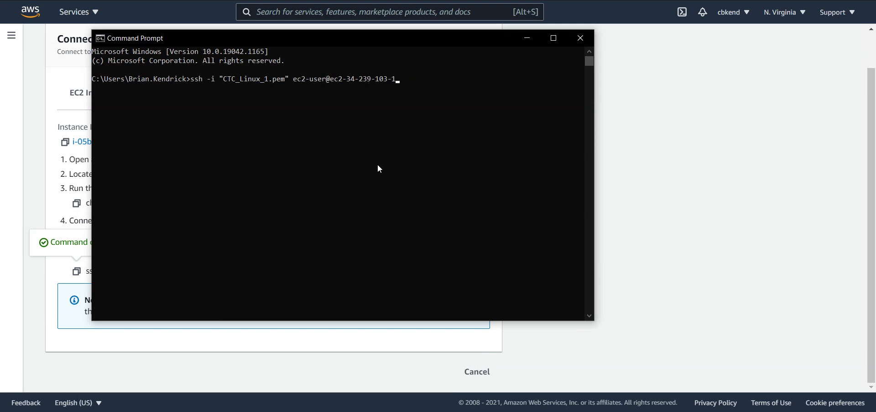
pyautogui.press('BackSpace')
pyautogui.press('BackSpace')
pyautogui.press('BackSpace')
pyautogui.press('BackSpace')
pyautogui.press('BackSpace')
pyautogui.press('BackSpace')
pyautogui.press('BackSpace')
pyautogui.press('BackSpace')
pyautogui.press('BackSpace')
pyautogui.press('BackSpace')
pyautogui.press('BackSpace')
pyautogui.press('BackSpace')
pyautogui.press('BackSpace')
pyautogui.press('BackSpace')
pyautogui.press('BackSpace')
pyautogui.press('BackSpace')
pyautogui.press('BackSpace')
pyautogui.press('BackSpace')
pyautogui.press('BackSpace')
pyautogui.press('BackSpace')
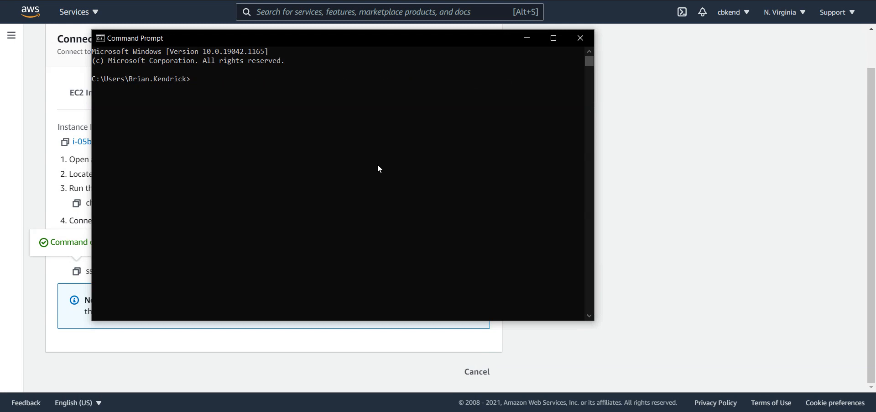
# Change the Command Prompt's working directory to the Downloads folder.
pyautogui.write('cd d')
pyautogui.press('Tab')
pyautogui.press('Tab')
pyautogui.press('Return')
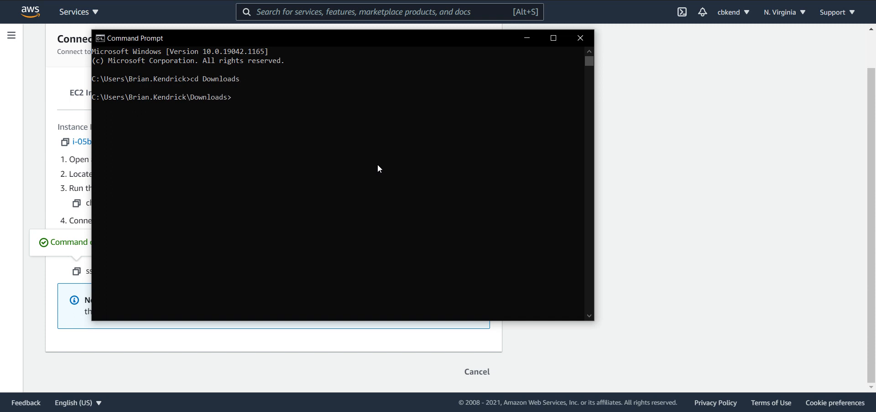
# Run the copied SSH command with the CTC_Linux_1.pem key and accept the host's authenticity with yes.
pyautogui.hotkey('ctrl', 'v')
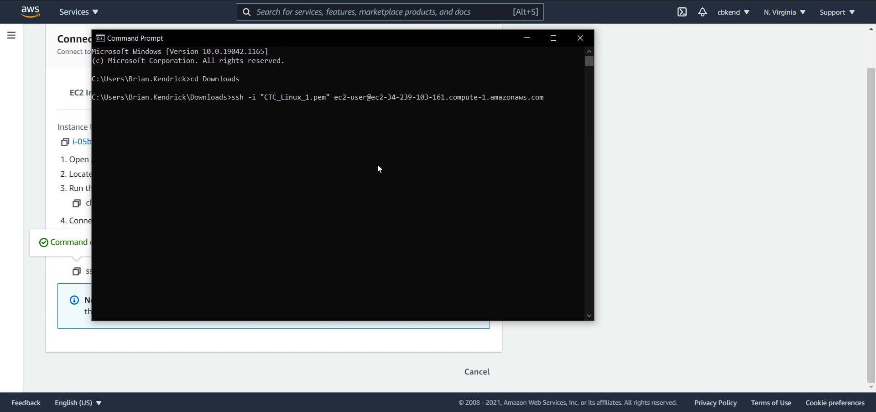
pyautogui.press('Return')
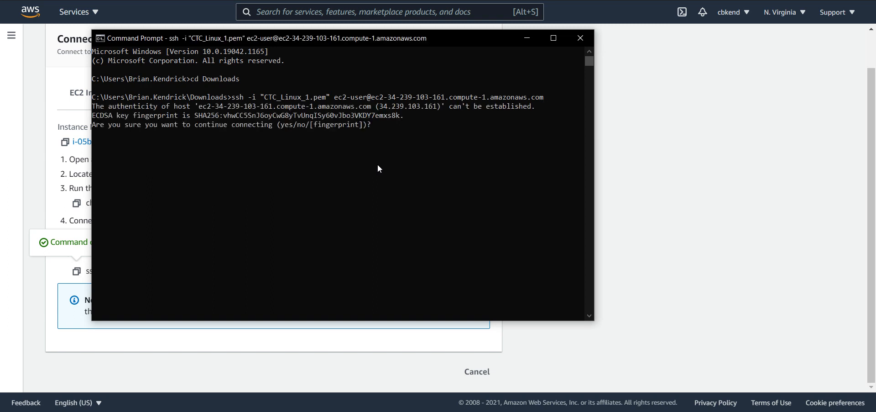
pyautogui.write('yes')
pyautogui.press('Return')
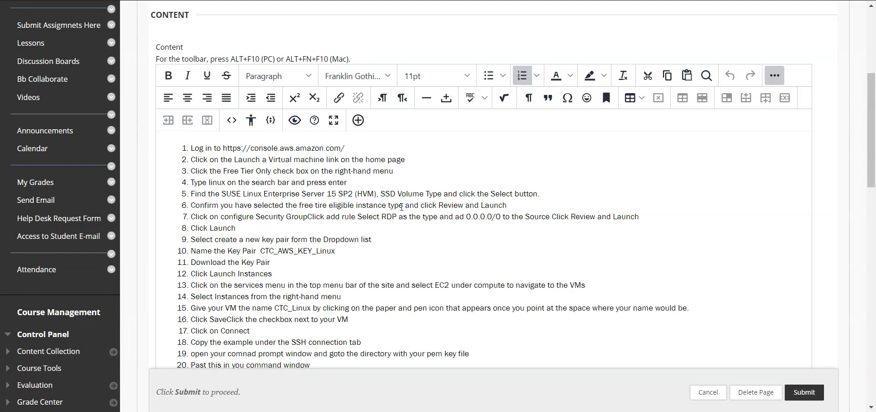
# Copy the command sudo passwd ec2-user from item 22 of the course instructions in the browser.
pyautogui.scroll(-4, 328, 253)
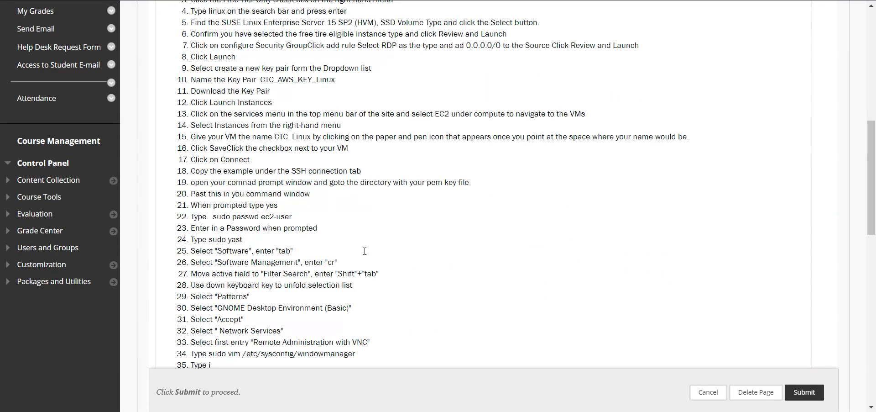
pyautogui.click(319, 194)
pyautogui.moveTo(296, 214); pyautogui.dragTo(214, 218)
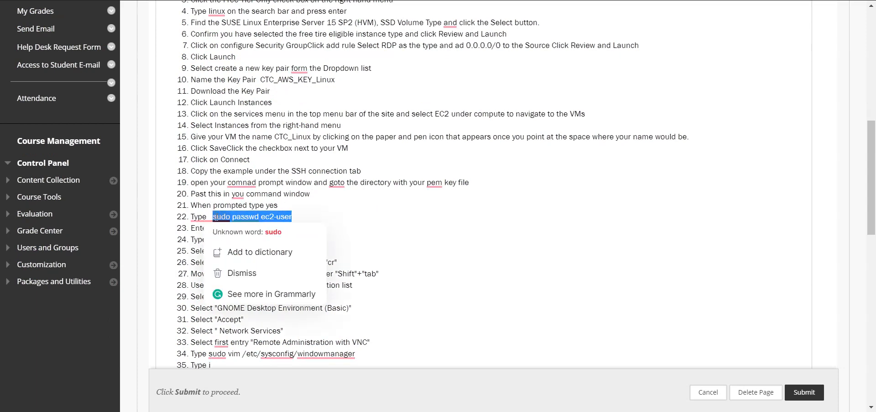
pyautogui.hotkey('ctrl', 'c')
# Switch to the SSH session, run sudo passwd ec2-user, and enter and retype the new account password.
pyautogui.hotkey('alt', 'Tab')
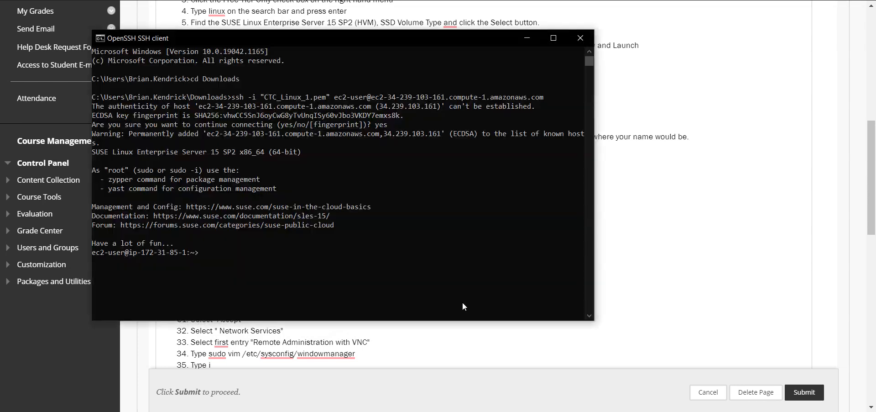
pyautogui.rightClick(462, 302)
pyautogui.press('Return')
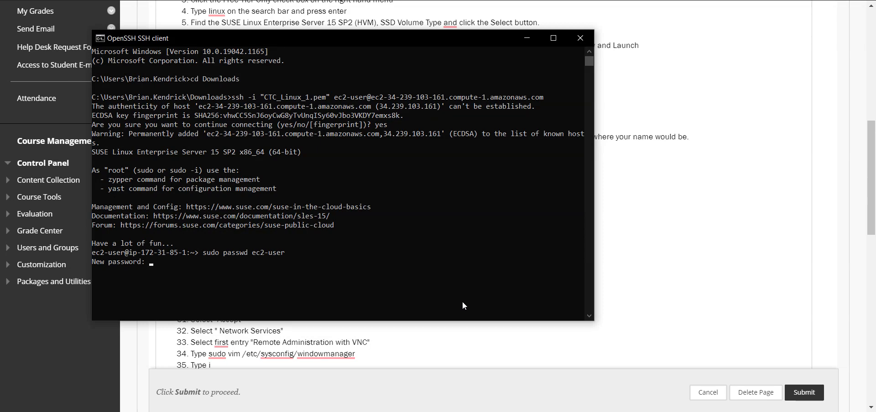
pyautogui.press('Return')
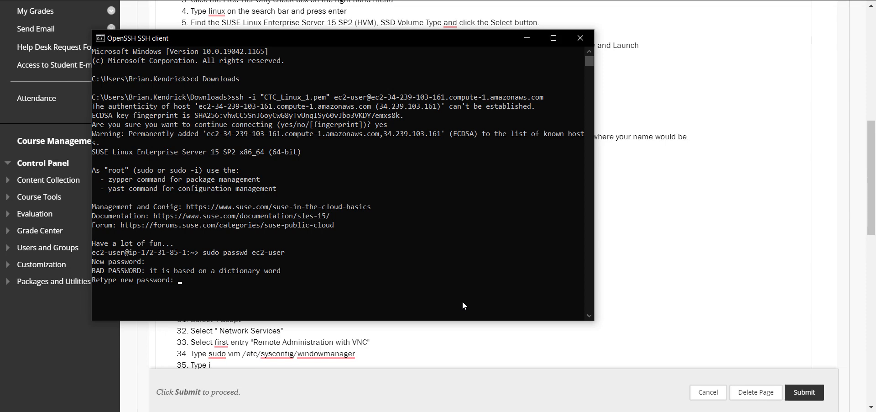
pyautogui.press('Return')
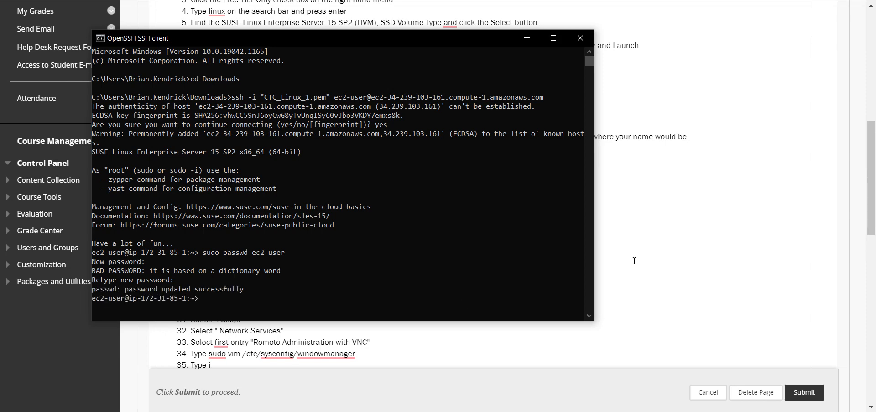
# Copy the command sudo yast from item 24 of the course instructions and run it in the SSH session.
pyautogui.click(623, 272)
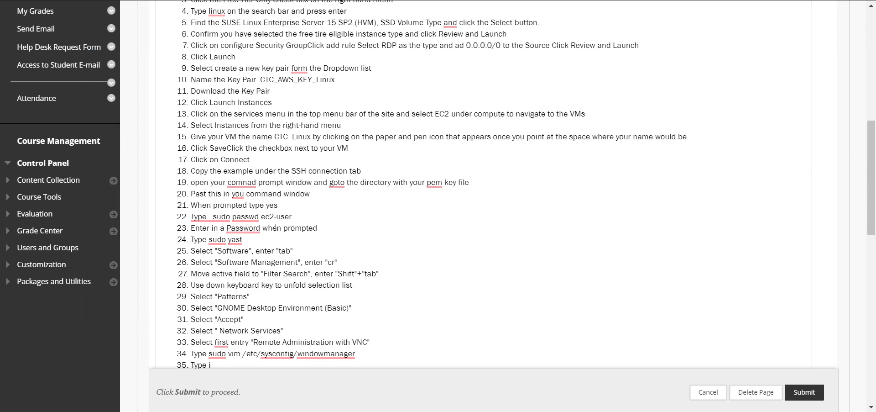
pyautogui.moveTo(243, 240); pyautogui.dragTo(207, 239)
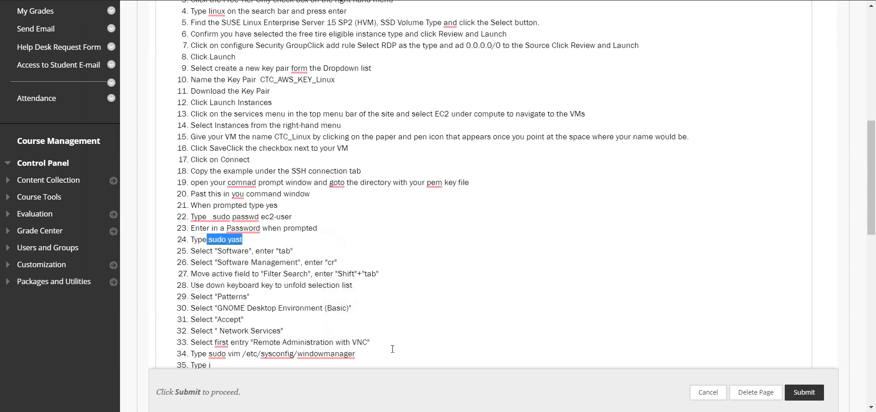
pyautogui.hotkey('ctrl', 'c')
pyautogui.hotkey('alt', 'Tab')
pyautogui.rightClick(370, 292)
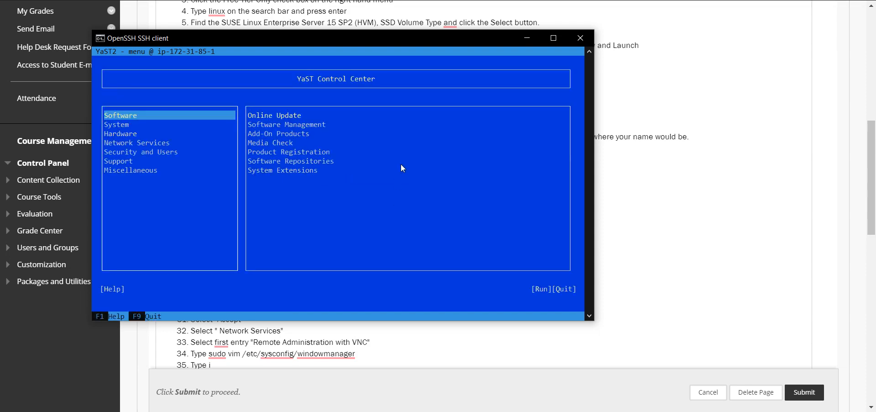
# Move the SSH window off the instructions and open Software Management from YaST's Software category.
pyautogui.moveTo(377, 40); pyautogui.dragTo(638, 18)
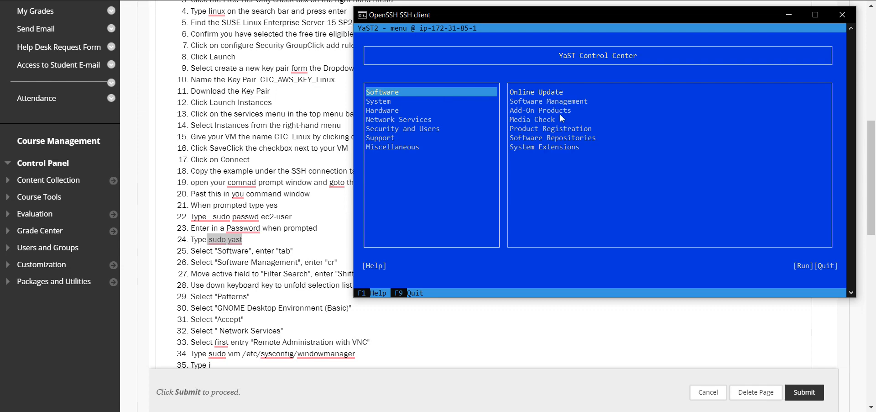
pyautogui.press('Down')
pyautogui.press('Up')
pyautogui.press('Down')
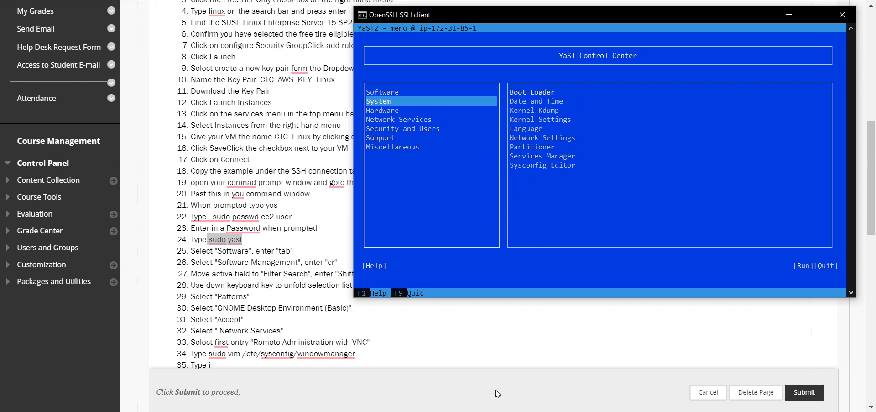
pyautogui.press('Up')
pyautogui.press('Tab')
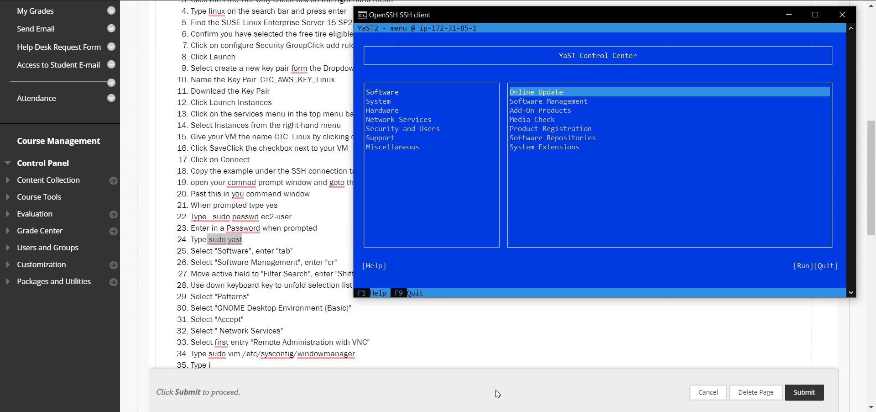
pyautogui.hotkey('shift', 'Tab')
pyautogui.press('Tab')
pyautogui.press('Down')
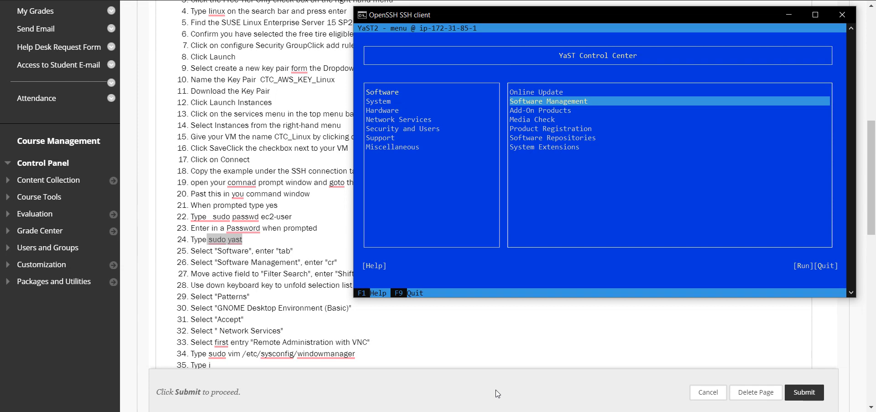
pyautogui.press('Return')
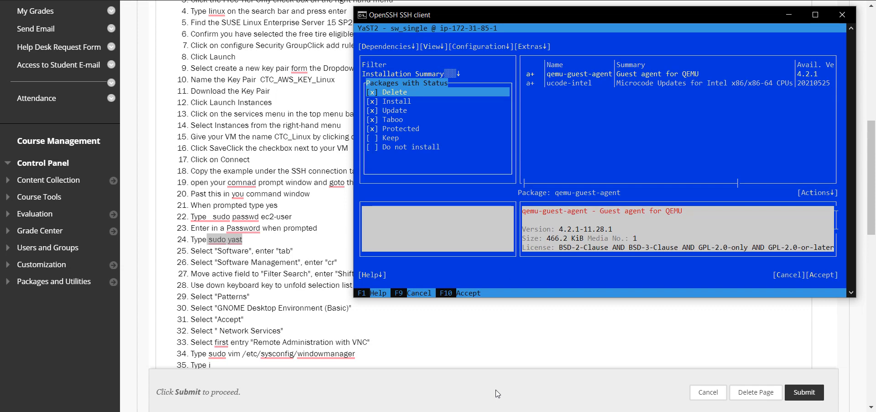
pyautogui.press('Down')
pyautogui.press('Up')
pyautogui.press('Down')
pyautogui.press('Down')
pyautogui.press('Down')
pyautogui.press('Down')
pyautogui.press('Down')
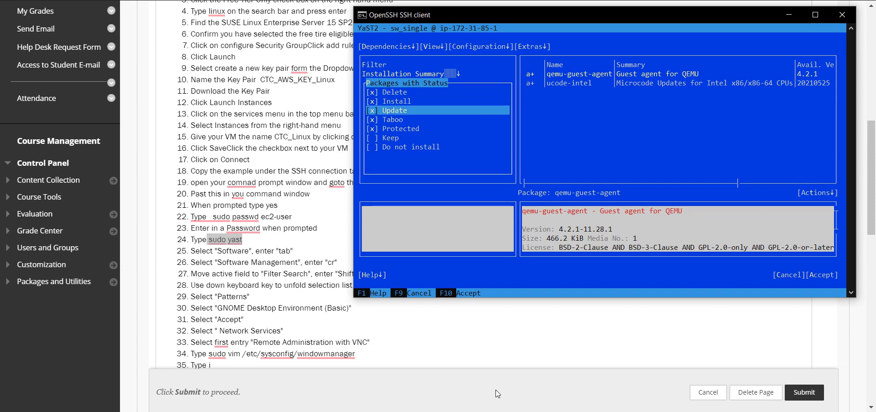
pyautogui.press('Up')
pyautogui.press('Up')
pyautogui.press('Up')
pyautogui.press('Up')
pyautogui.press('Up')
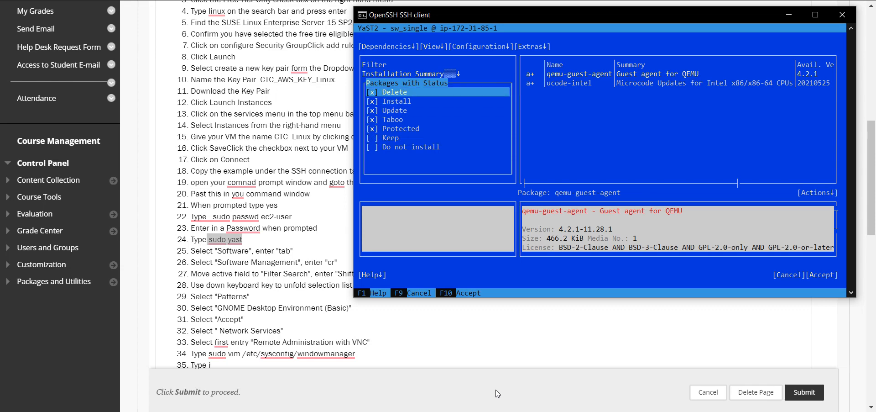
pyautogui.press('Down')
pyautogui.press('Up')
# Set the package filter to Patterns in YaST Software Management.
pyautogui.press('Tab')
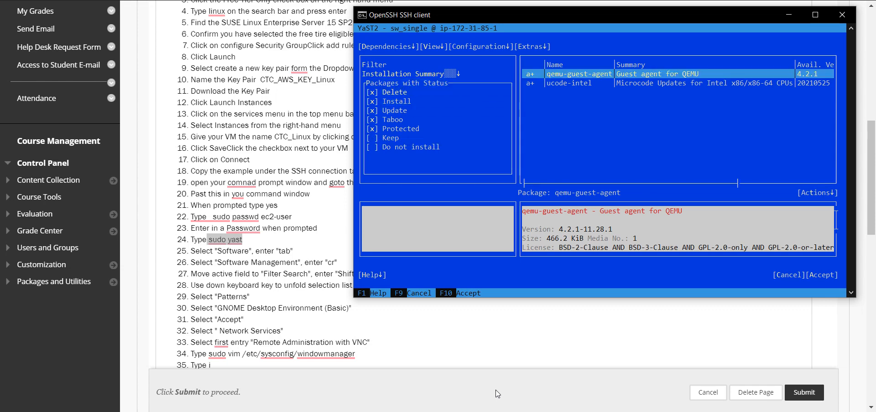
pyautogui.press('Tab')
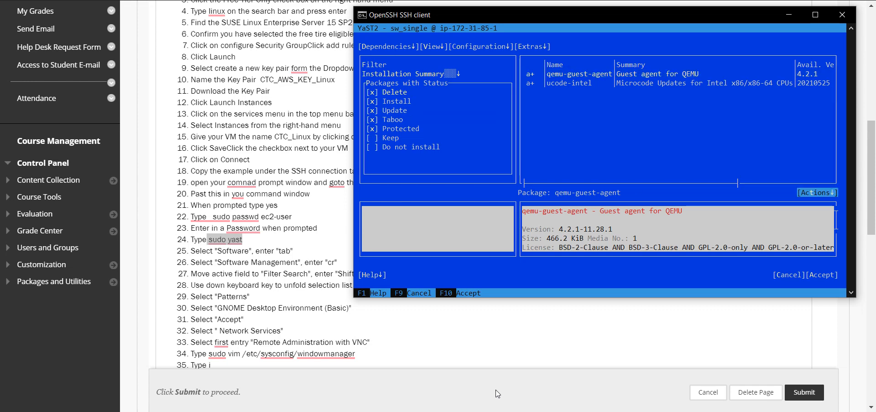
pyautogui.press('Tab')
pyautogui.press('Tab')
pyautogui.press('Tab')
pyautogui.press('Tab')
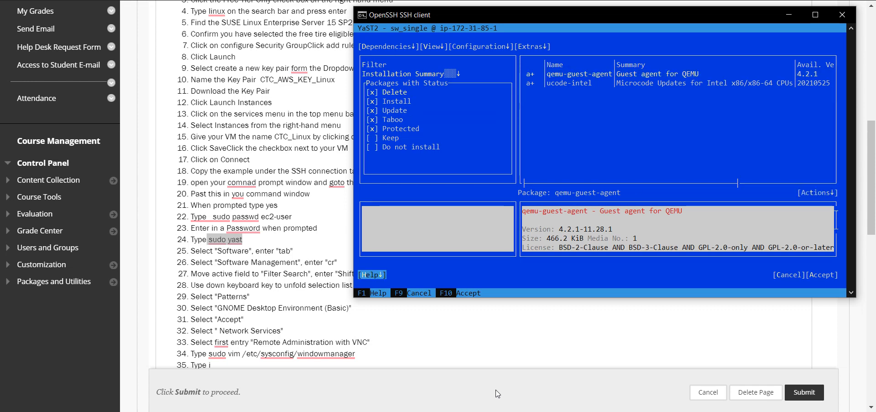
pyautogui.press('Tab')
pyautogui.press('Tab')
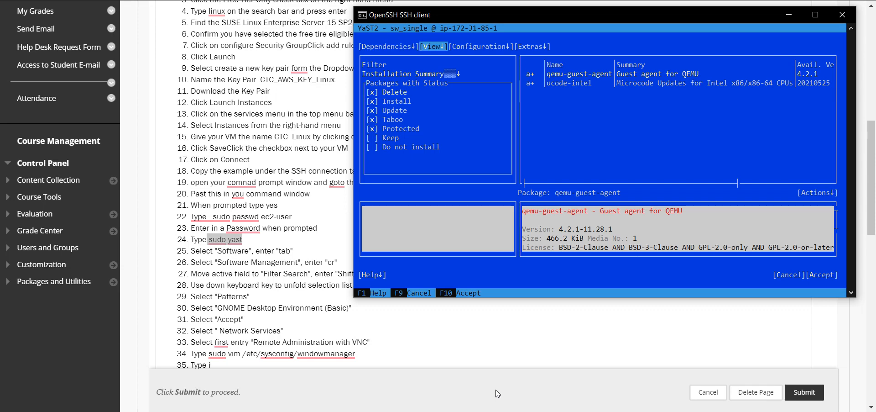
pyautogui.press('Tab')
pyautogui.press('Tab')
pyautogui.press('Tab')
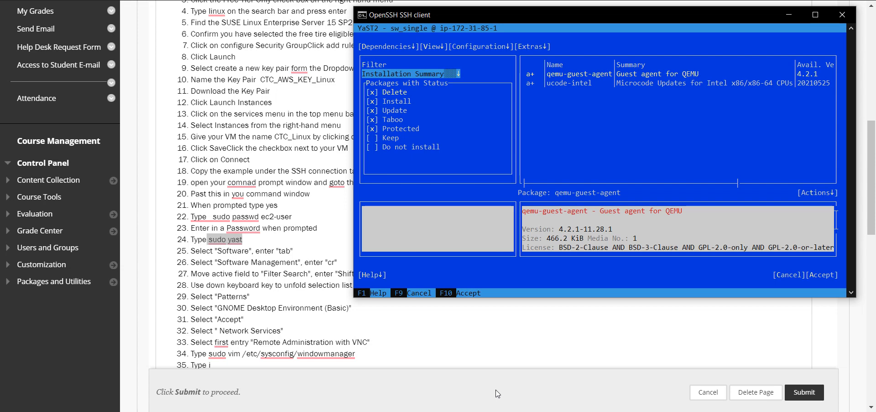
pyautogui.press('Down')
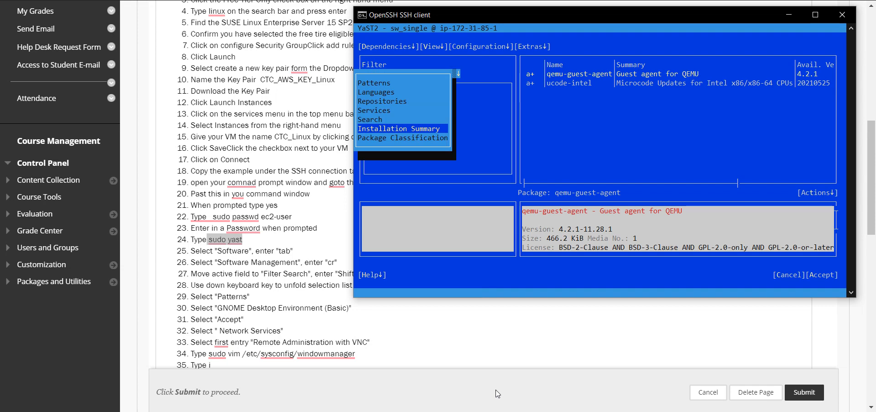
pyautogui.press('Up')
pyautogui.press('Up')
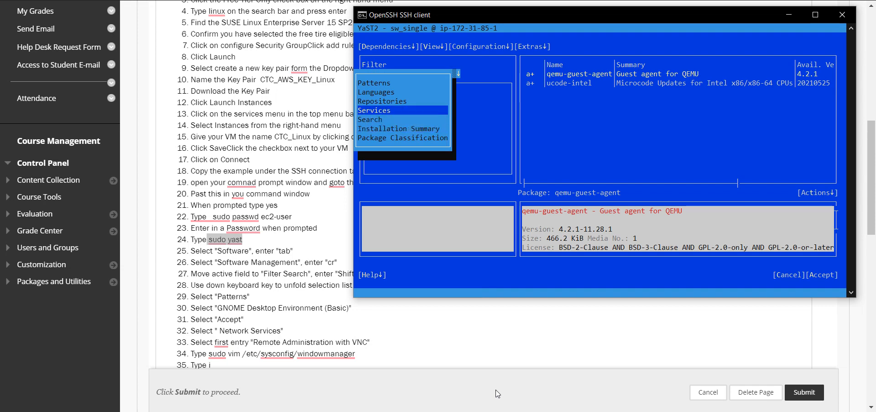
pyautogui.press('Up')
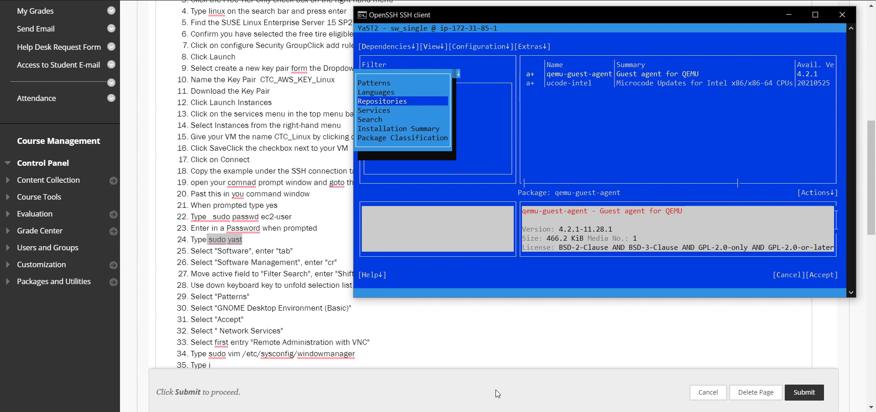
pyautogui.press('Up')
pyautogui.press('Up')
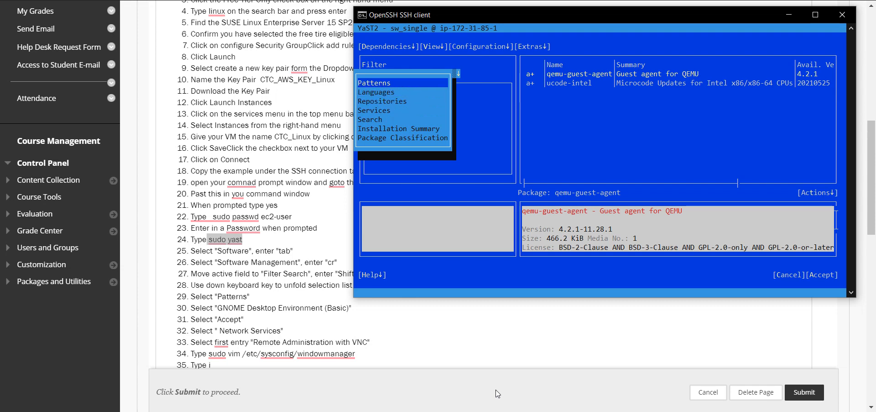
pyautogui.press('Return')
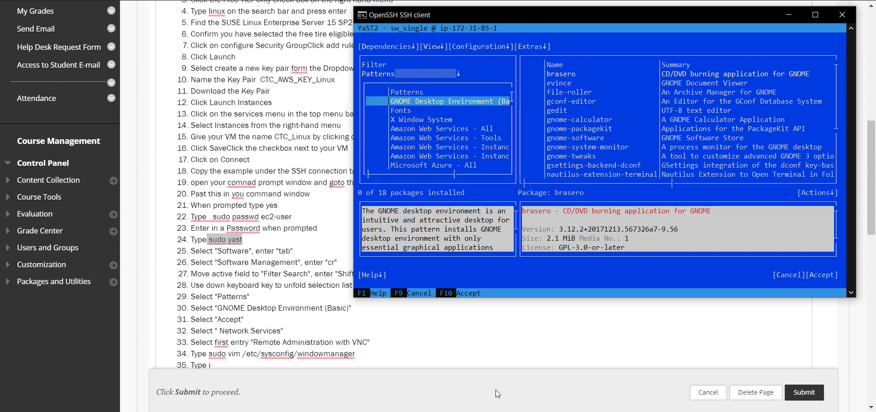
# Mark the GNOME Desktop Environment (Basic) and Amazon Web Services - All patterns for installation.
pyautogui.press('space')
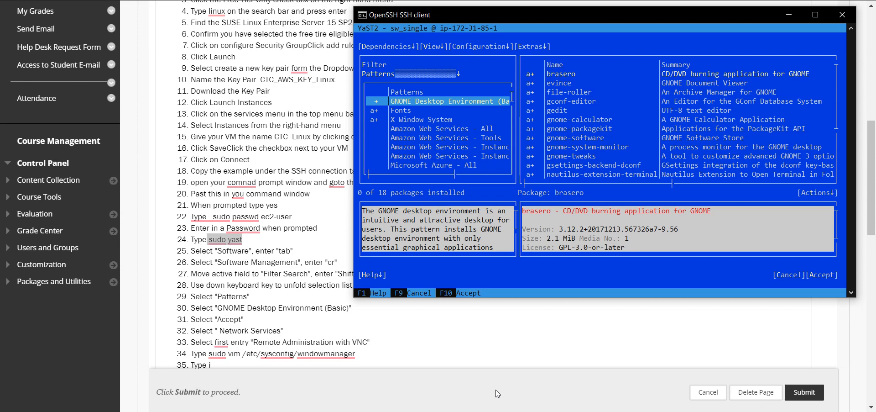
pyautogui.press('Down')
pyautogui.press('Down')
pyautogui.press('Down')
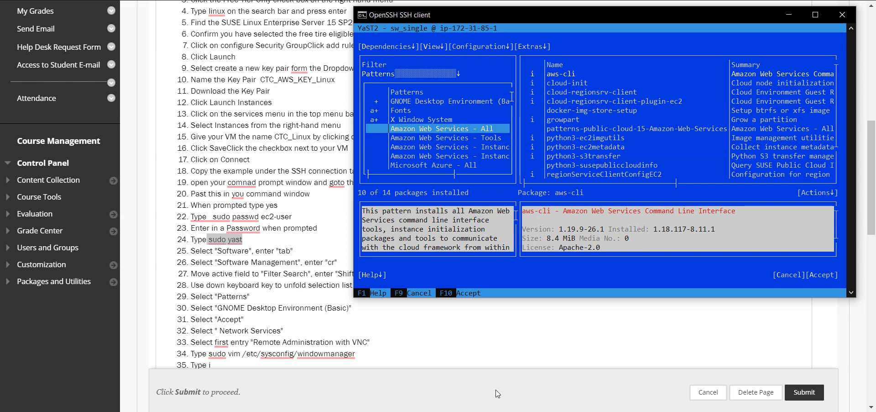
pyautogui.press('space')
# Look through the remaining software patterns down to YaST Development.
pyautogui.press('Down')
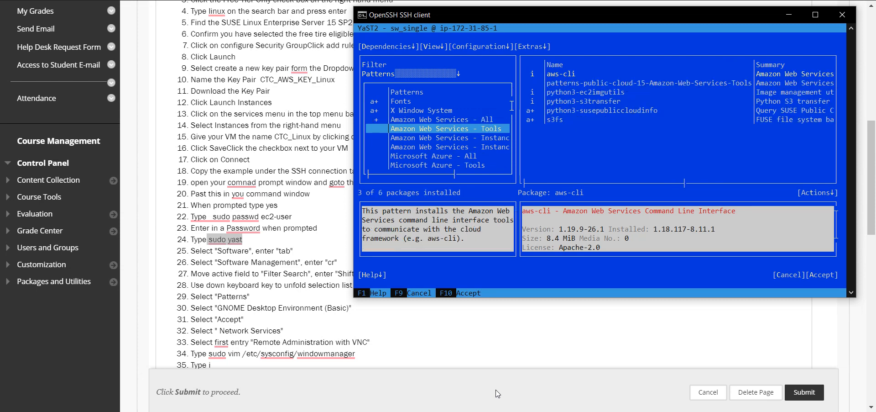
pyautogui.press('Down')
pyautogui.press('Down')
pyautogui.press('Down')
pyautogui.press('Down')
pyautogui.press('Down')
pyautogui.press('Down')
pyautogui.press('Down')
pyautogui.press('Down')
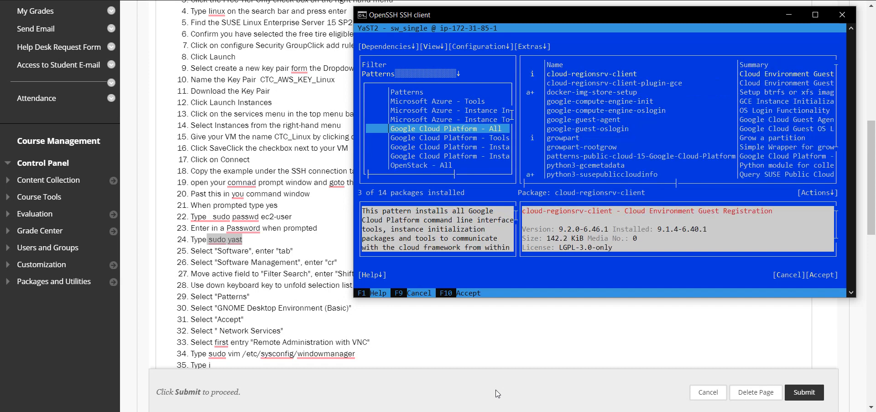
pyautogui.press('Down')
pyautogui.press('Down')
pyautogui.press('Down')
pyautogui.press('Down')
pyautogui.press('Down')
pyautogui.press('Down')
pyautogui.press('Down')
pyautogui.press('Down')
pyautogui.press('Down')
pyautogui.press('Down')
pyautogui.press('Down')
pyautogui.press('Down')
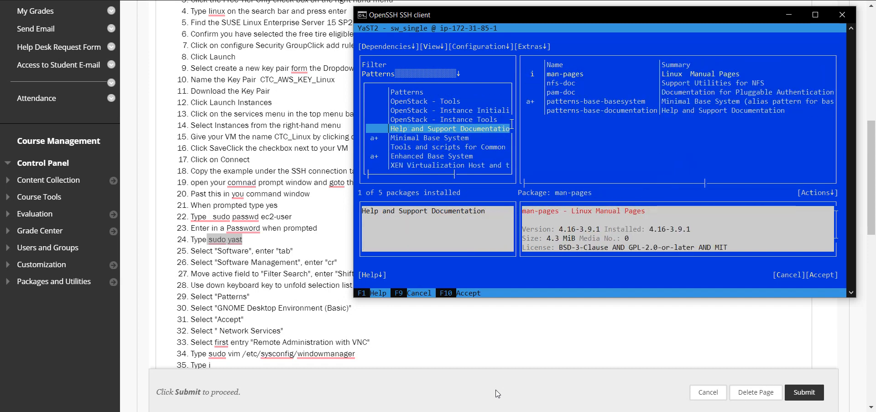
pyautogui.press('Down')
pyautogui.press('Down')
pyautogui.press('Down')
pyautogui.press('Down')
pyautogui.press('Down')
pyautogui.press('Down')
pyautogui.press('Down')
pyautogui.press('Down')
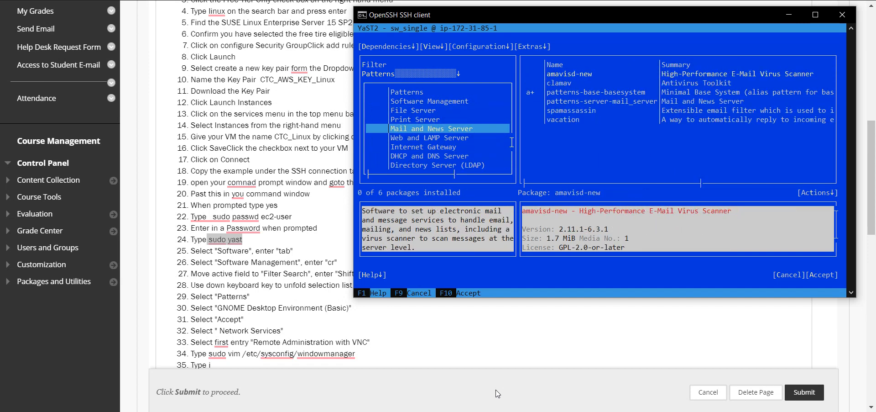
pyautogui.press('Down')
pyautogui.press('Down')
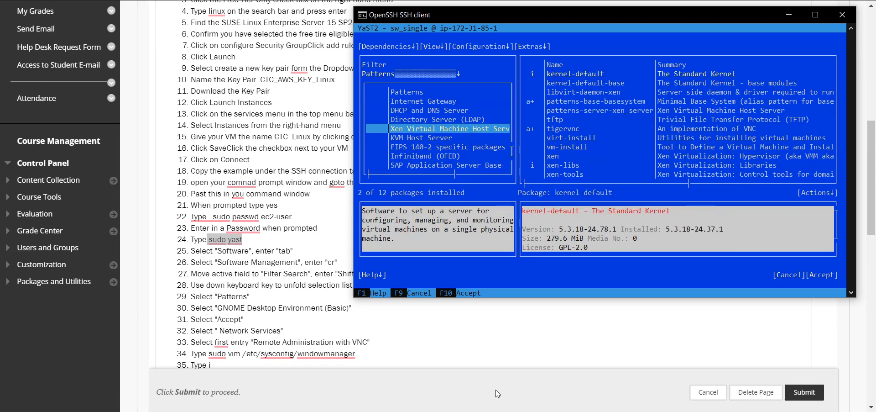
pyautogui.press('Down')
pyautogui.press('Down')
pyautogui.press('Down')
pyautogui.press('Down')
pyautogui.press('Down')
pyautogui.press('Down')
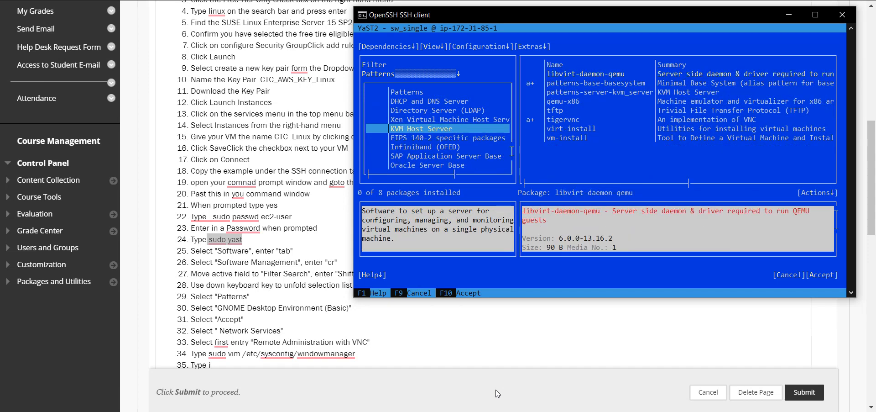
pyautogui.press('Down')
pyautogui.press('Down')
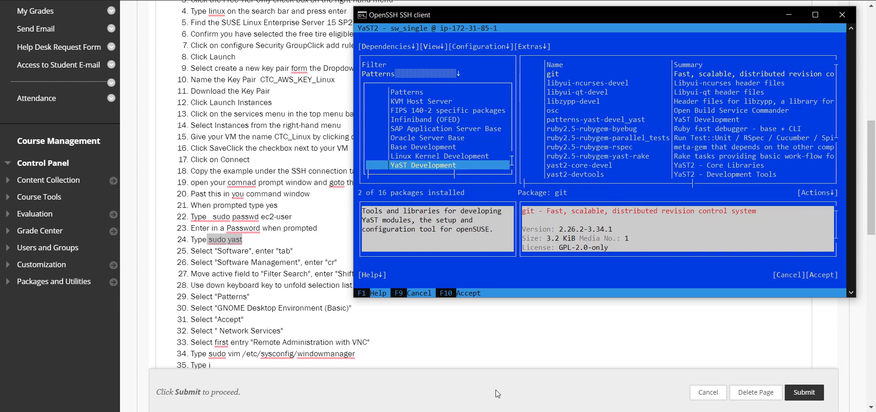
# Accept the marked patterns and confirm the automatic dependency changes to start the installation.
pyautogui.press('Tab')
pyautogui.press('Tab')
pyautogui.press('Tab')
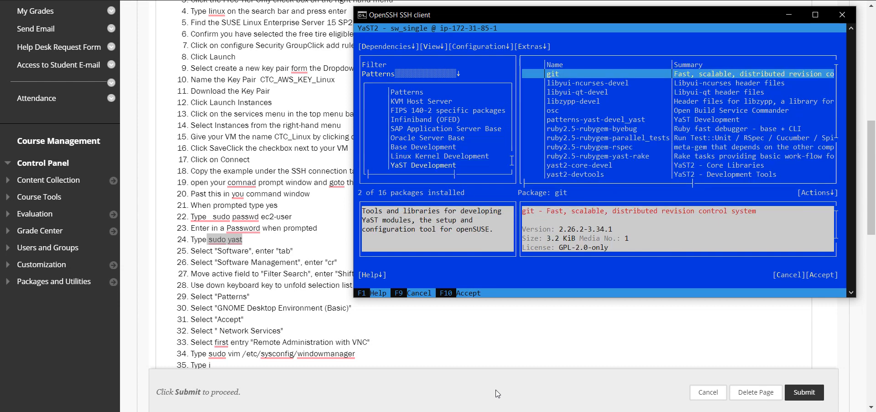
pyautogui.press('Tab')
pyautogui.press('Tab')
pyautogui.press('Tab')
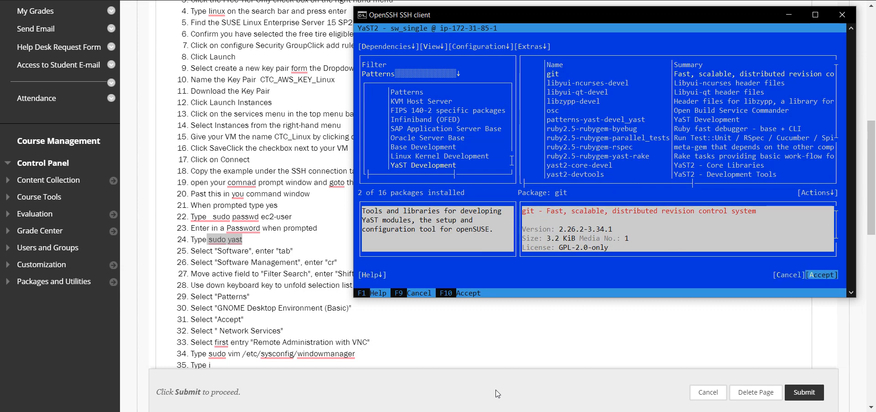
pyautogui.press('Return')
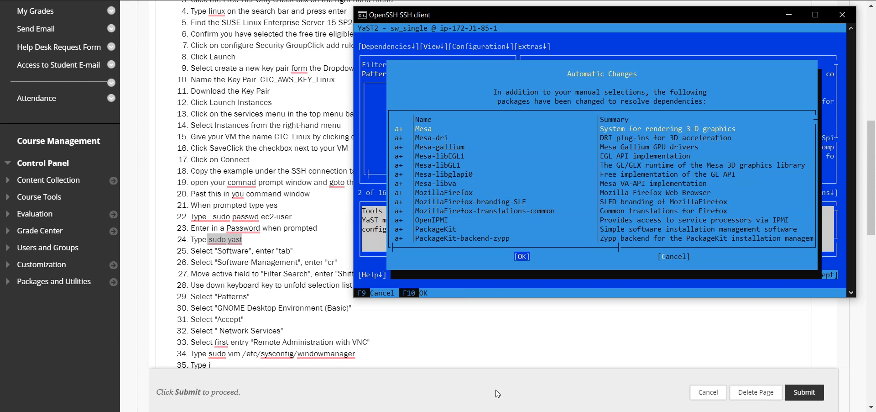
pyautogui.press('Return')
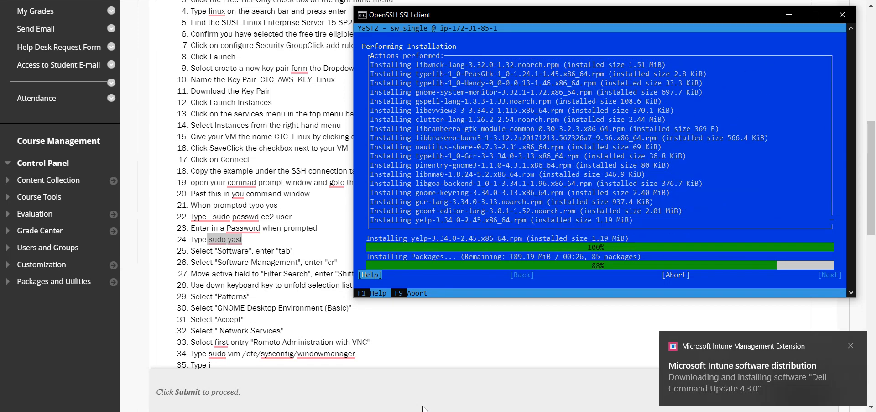
# Dismiss the Microsoft Intune notifications and finish the package installation report.
pyautogui.click(849, 346)
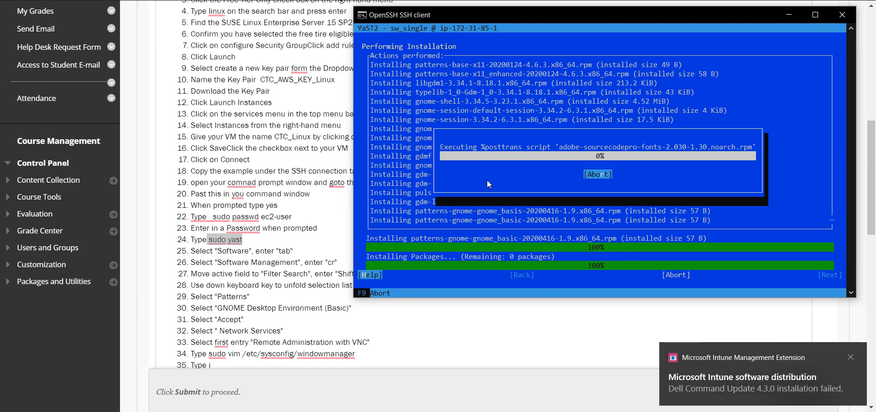
pyautogui.click(851, 356)
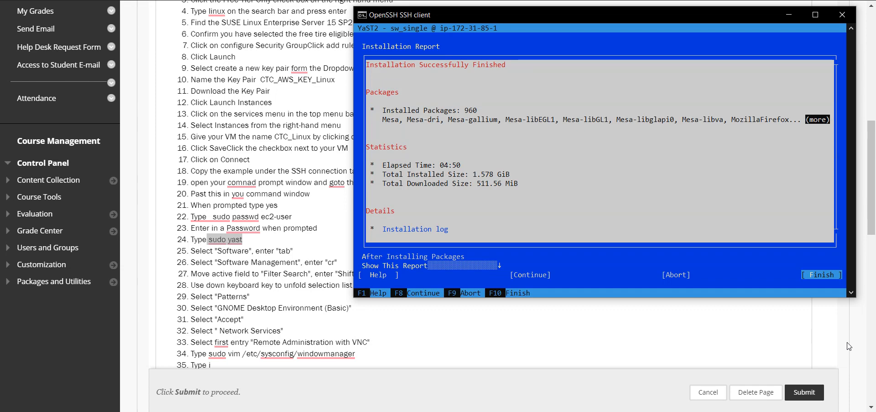
pyautogui.press('Return')
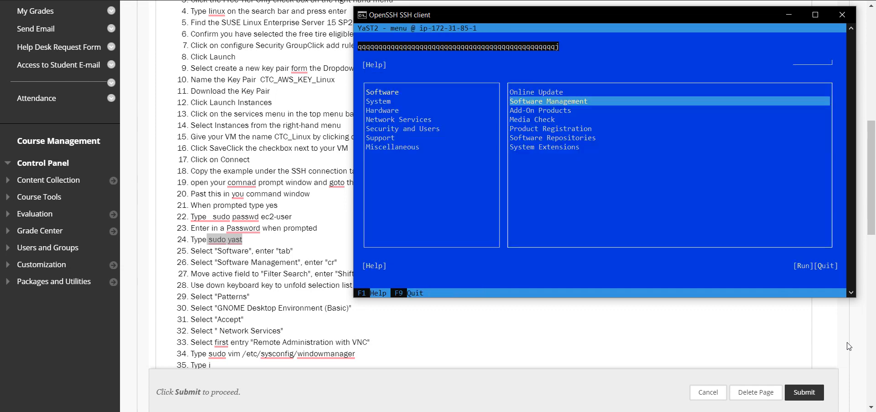
# Open Remote Administration (VNC) from the Network Services category of the YaST Control Center.
pyautogui.press('Left')
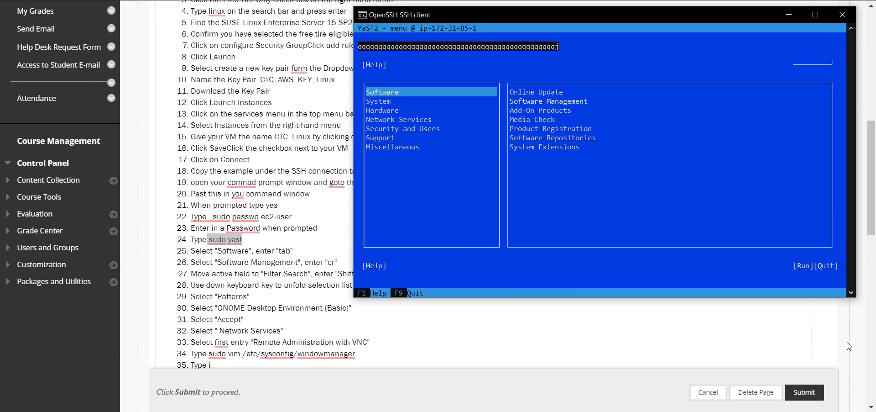
pyautogui.press('Down')
pyautogui.press('Down')
pyautogui.press('Down')
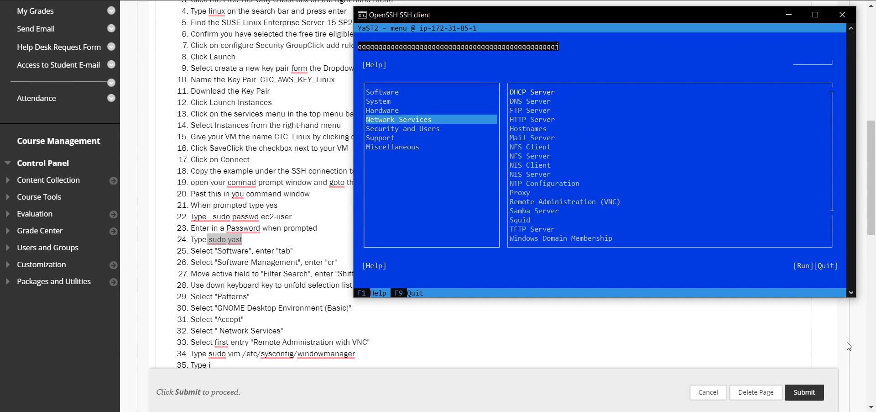
pyautogui.press('Tab')
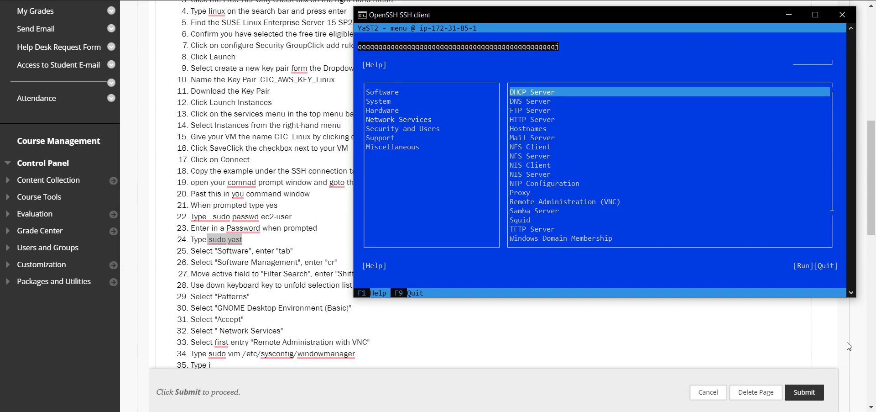
pyautogui.press('Down')
pyautogui.press('Down')
pyautogui.press('Down')
pyautogui.press('Down')
pyautogui.press('Down')
pyautogui.press('Down')
pyautogui.press('Down')
pyautogui.press('Down')
pyautogui.press('Down')
pyautogui.press('Down')
pyautogui.press('Down')
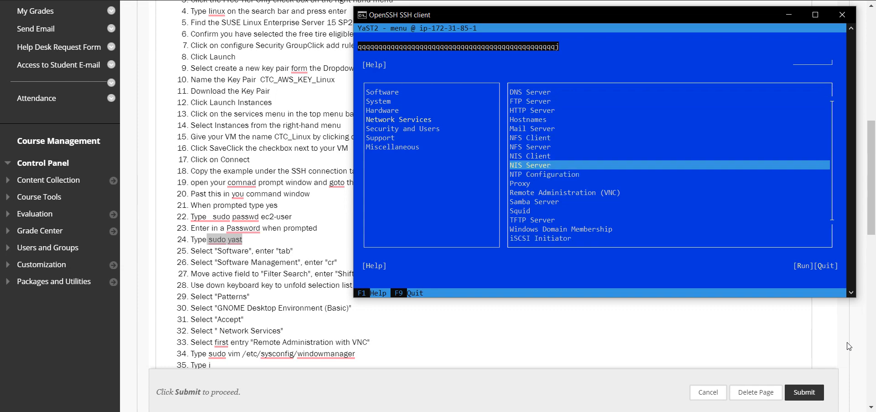
pyautogui.press('Down')
pyautogui.press('Return')
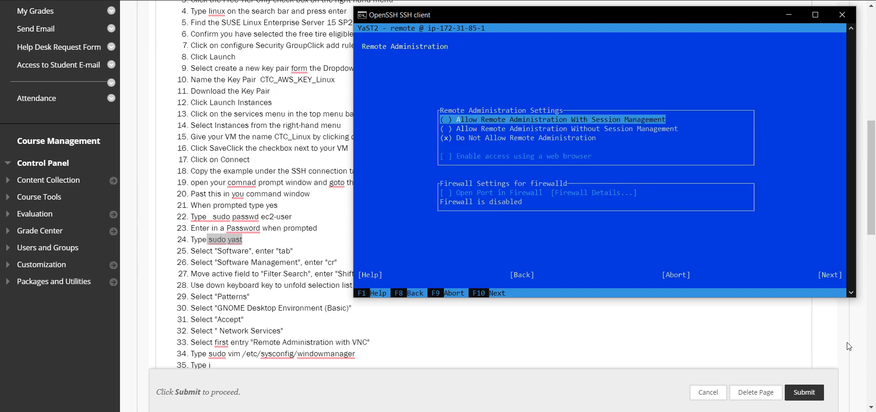
# Allow remote administration with session management, save the settings, and install the required vncmanager package.
pyautogui.press('space')
pyautogui.press('Tab')
pyautogui.press('Tab')
pyautogui.press('Tab')
pyautogui.press('Tab')
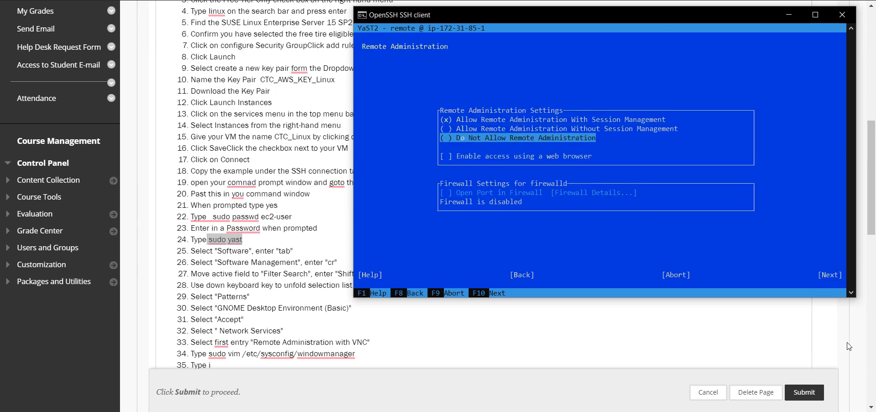
pyautogui.press('Tab')
pyautogui.press('Tab')
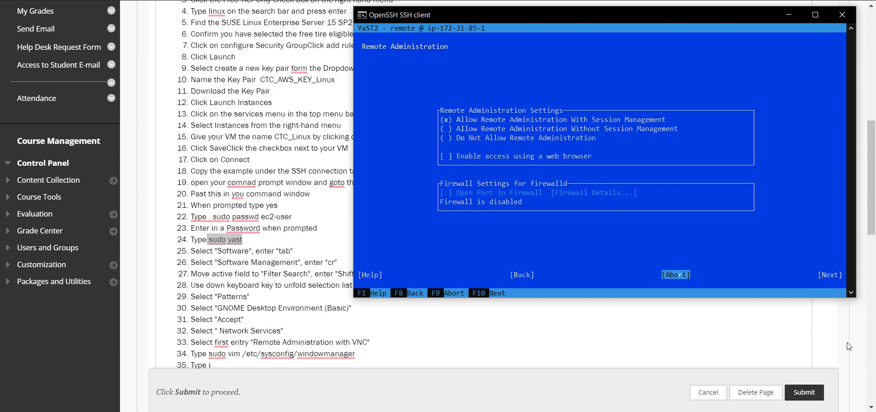
pyautogui.press('Return')
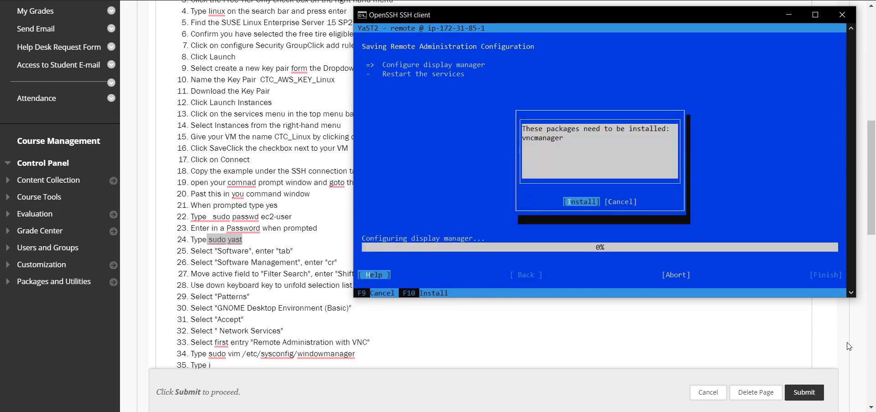
pyautogui.press('Return')
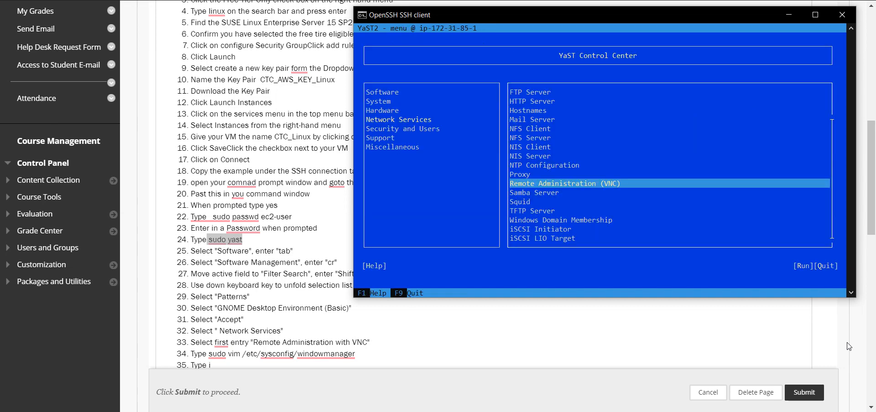
# Quit the YaST Control Center to return to the shell prompt of the SSH session.
pyautogui.press('Tab')
pyautogui.press('Tab')
pyautogui.press('Tab')
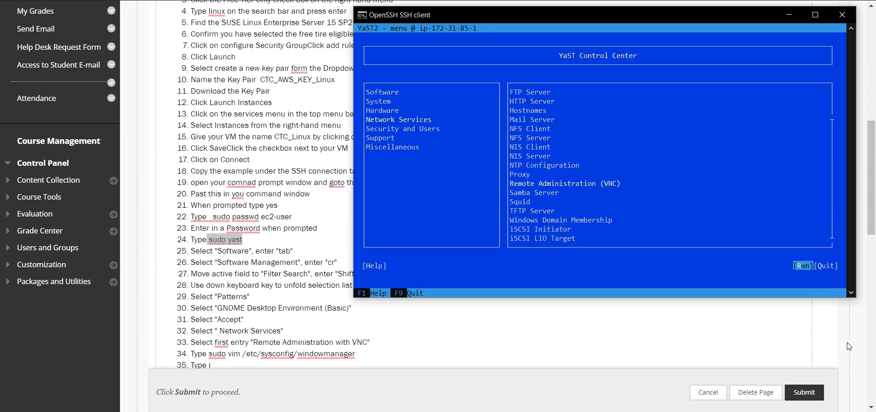
pyautogui.press('Return')
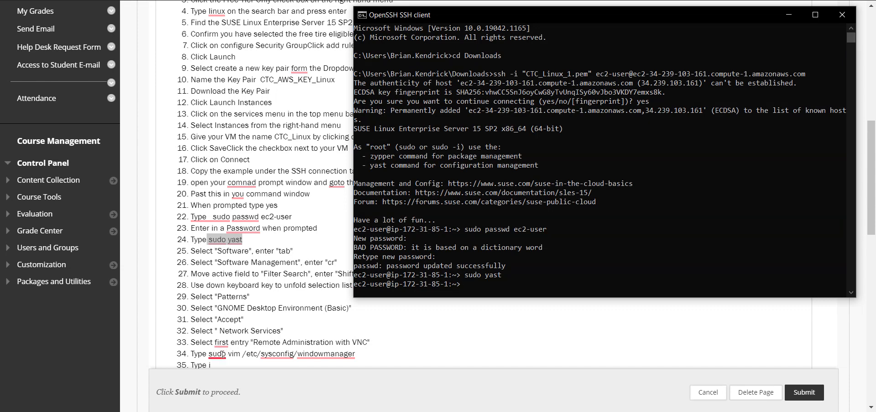
# Copy the command sudo vim /etc/sysconfig/windowmanager from the course instructions and run it in the SSH session.
pyautogui.click(216, 356)
pyautogui.moveTo(216, 356); pyautogui.dragTo(356, 354)
pyautogui.hotkey('ctrl', 'c')
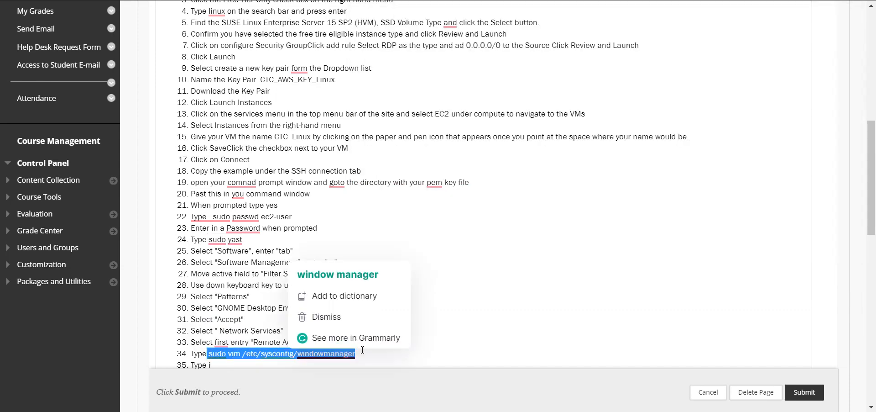
pyautogui.scroll(-5, 590, 286)
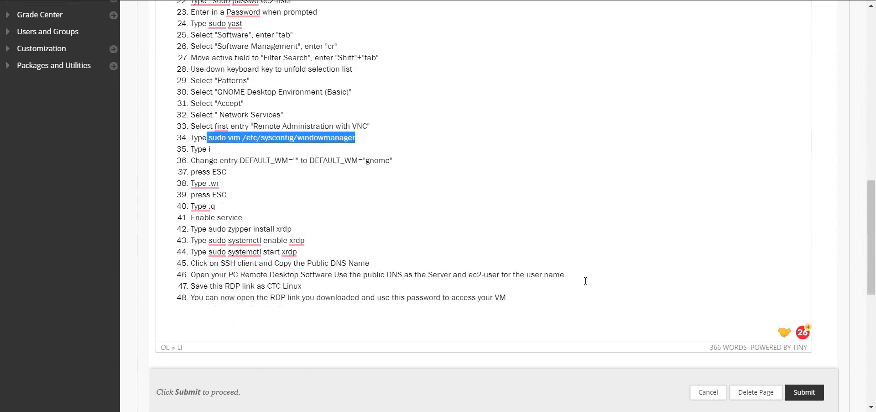
pyautogui.hotkey('alt', 'Tab')
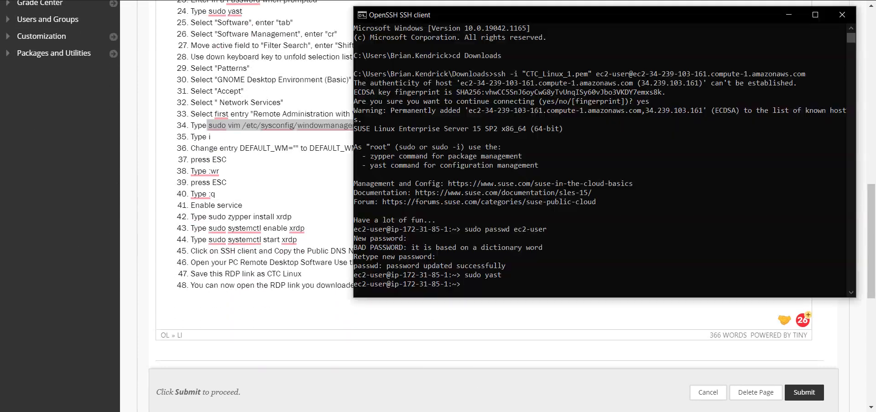
pyautogui.rightClick(560, 271)
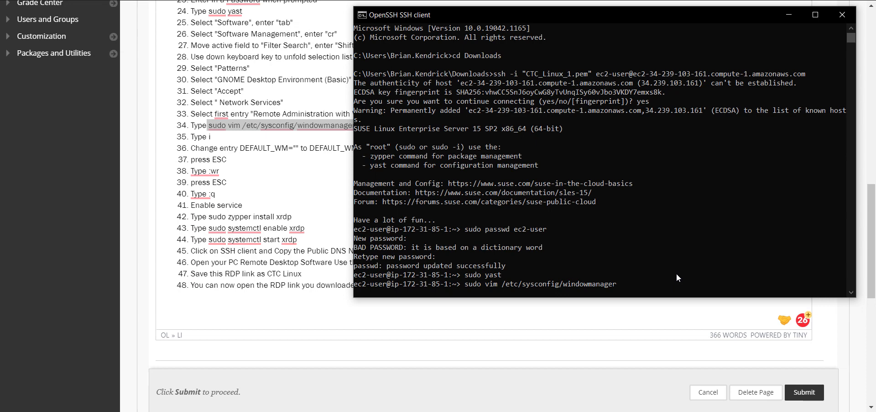
pyautogui.press('Return')
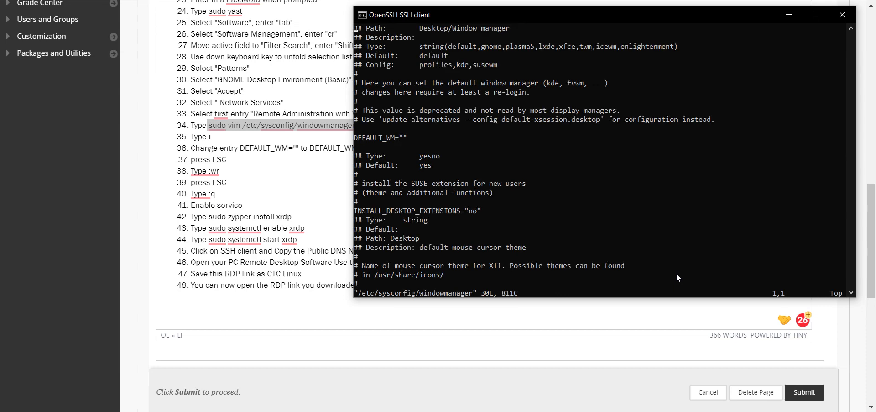
# Set the DEFAULT_WM entry in the windowmanager file to "GNOME".
pyautogui.press('Down')
pyautogui.press('Down')
pyautogui.press('Down')
pyautogui.press('Down')
pyautogui.press('Down')
pyautogui.press('Down')
pyautogui.press('Down')
pyautogui.press('Right')
pyautogui.press('Right')
pyautogui.press('Right')
pyautogui.press('Right')
pyautogui.press('Right')
pyautogui.press('Right')
pyautogui.press('Right')
pyautogui.press('Right')
pyautogui.press('i')
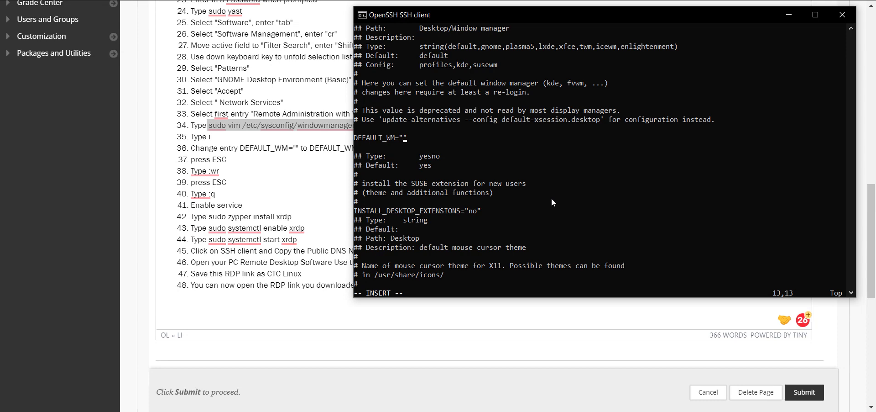
pyautogui.write('GNOME')
# Leave insert mode, write the windowmanager file with :wr, and quit vim with :q.
pyautogui.press('Escape')
pyautogui.write(':')
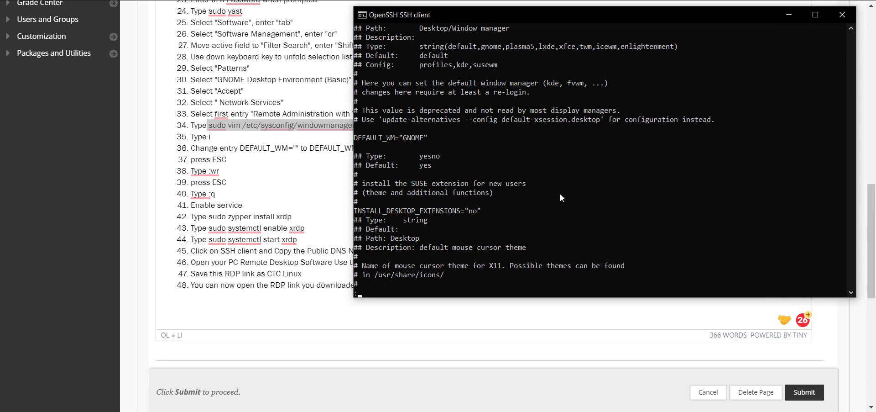
pyautogui.write('wr')
pyautogui.press('Return')
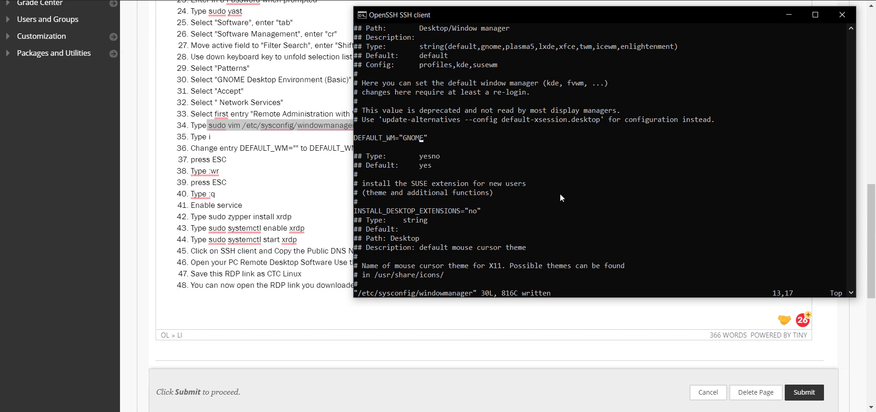
pyautogui.write(':')
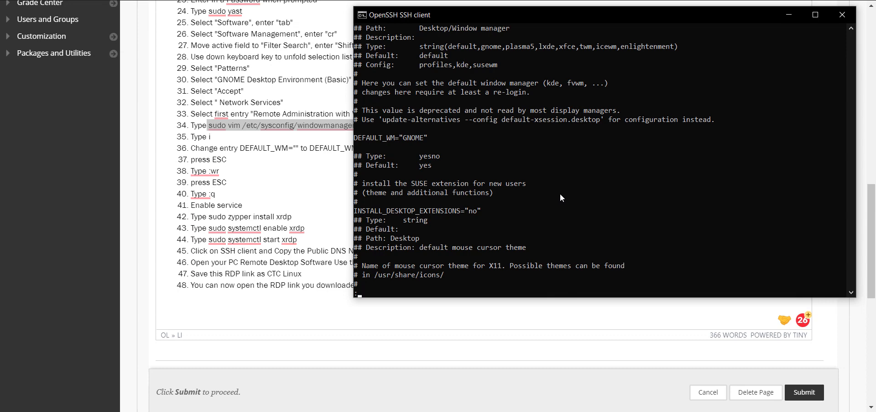
pyautogui.write('q')
pyautogui.press('BackSpace')
pyautogui.write('q')
pyautogui.press('Return')
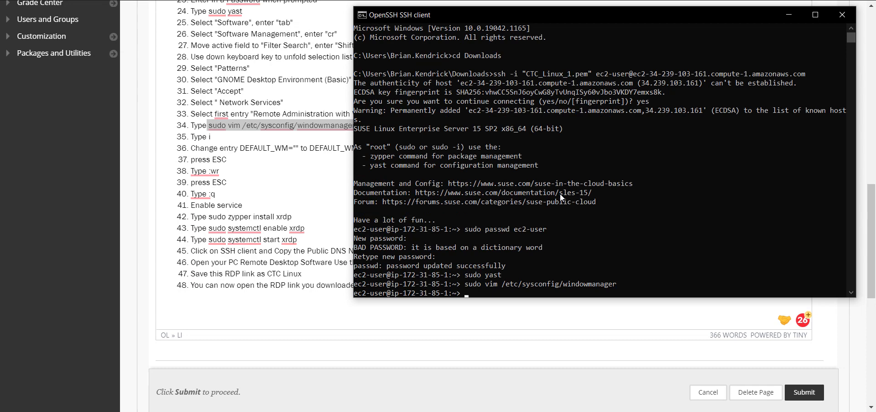
# Copy sudo zypper install xrdp from the instructions, run it in the SSH session, and accept the package installation.
pyautogui.moveTo(292, 216); pyautogui.dragTo(210, 216)
pyautogui.hotkey('ctrl', 'c')
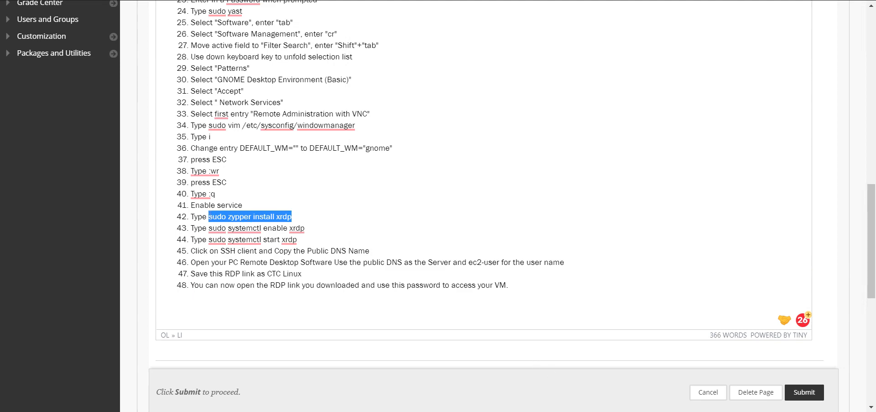
pyautogui.hotkey('alt', 'Tab')
pyautogui.hotkey('ctrl', 'v')
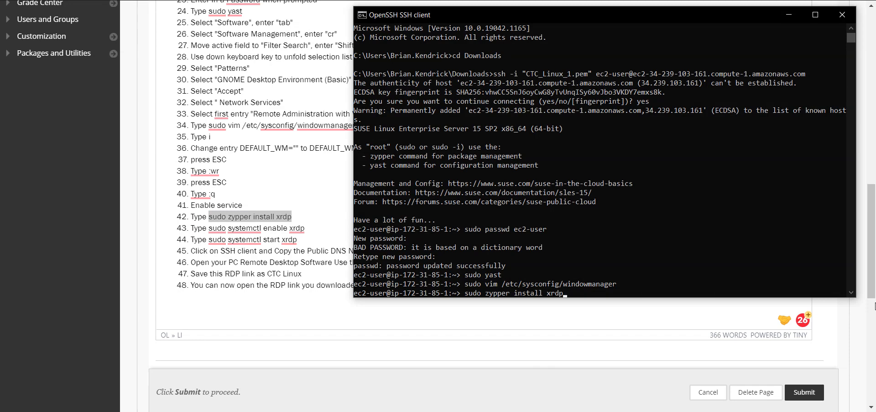
pyautogui.press('Return')
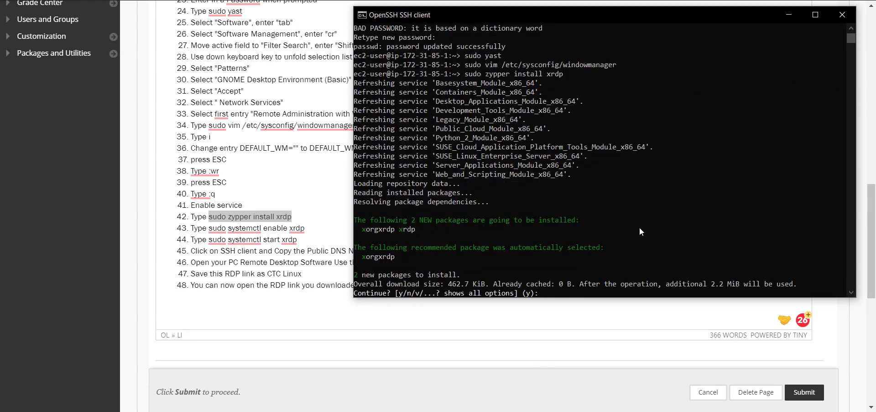
pyautogui.write('y')
pyautogui.press('Return')
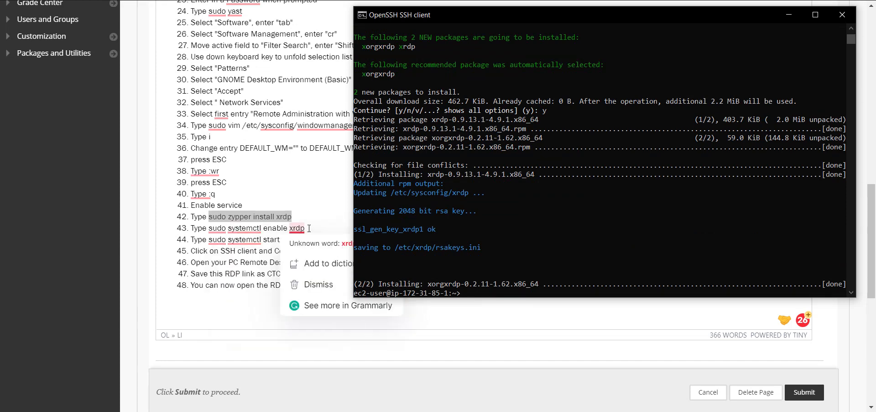
# Copy sudo systemctl enable xrdp from the instructions and run it in the SSH session.
pyautogui.moveTo(305, 228); pyautogui.dragTo(208, 231)
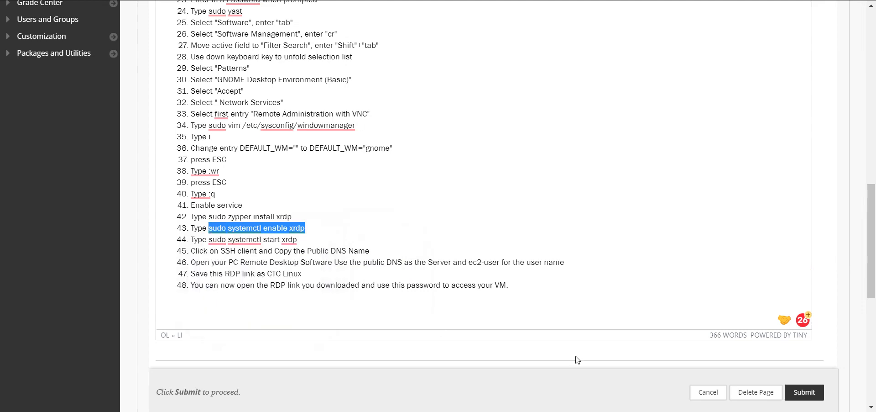
pyautogui.click(589, 411)
pyautogui.rightClick(576, 287)
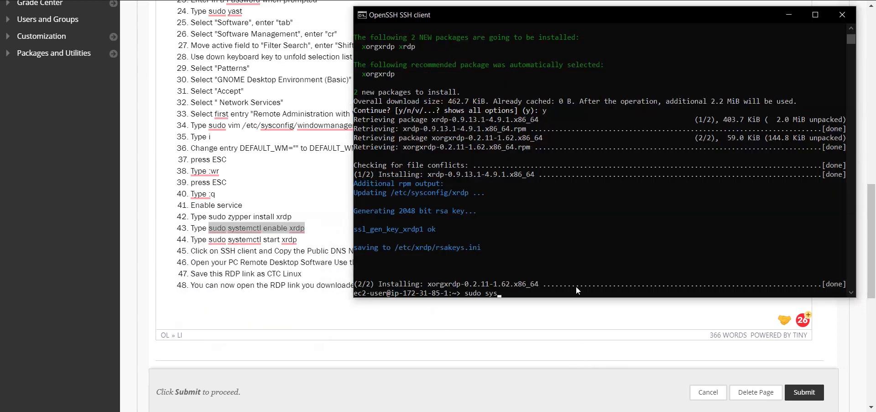
pyautogui.press('Return')
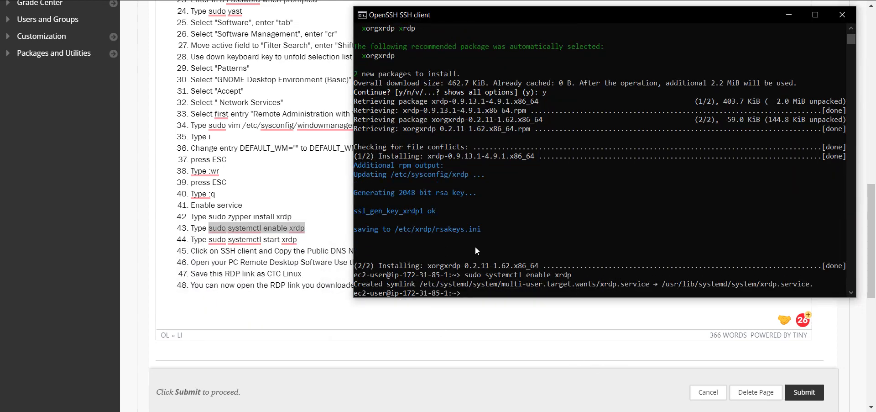
# Start the remote desktop service by copying sudo systemctl start xrdp from the instructions and running it in the SSH session.
pyautogui.moveTo(298, 239); pyautogui.dragTo(208, 238)
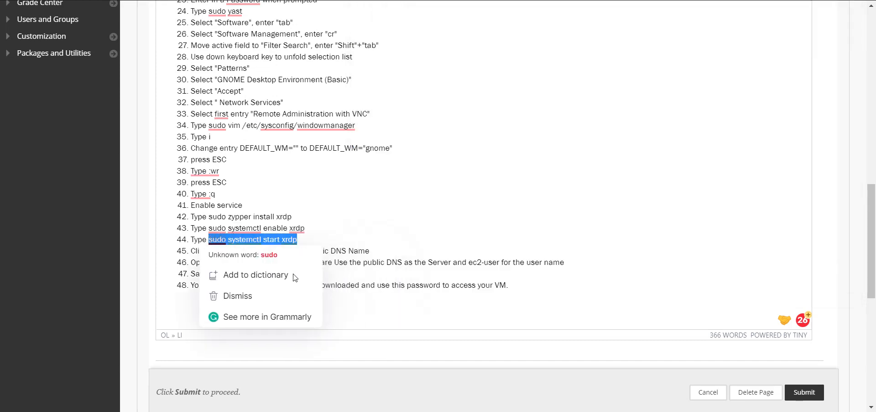
pyautogui.hotkey('ctrl', 'c')
pyautogui.hotkey('alt', 'Tab')
pyautogui.rightClick(576, 291)
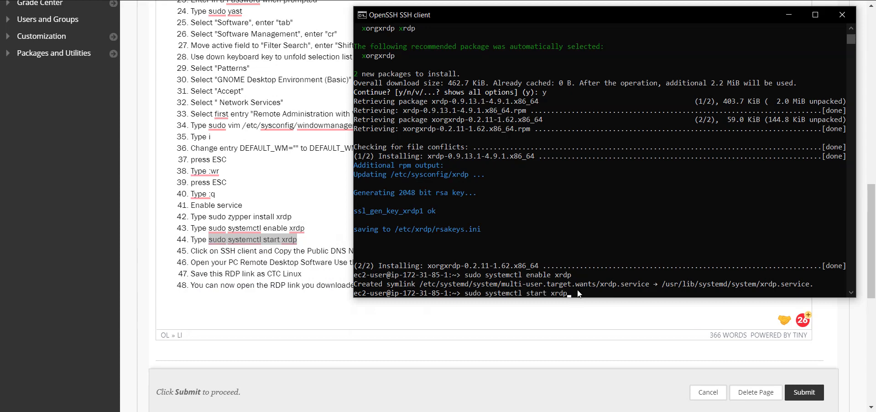
pyautogui.press('Return')
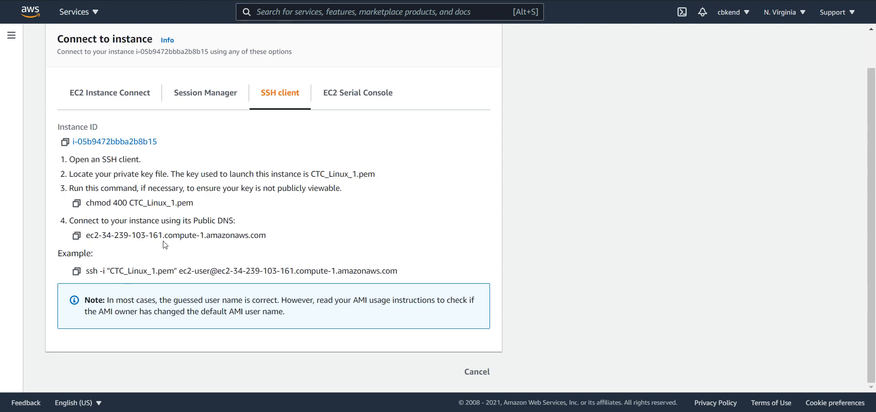
# Copy the instance's public DNS from the AWS SSH client instructions and open Remote Desktop Connection with mstsc.
pyautogui.click(79, 237)
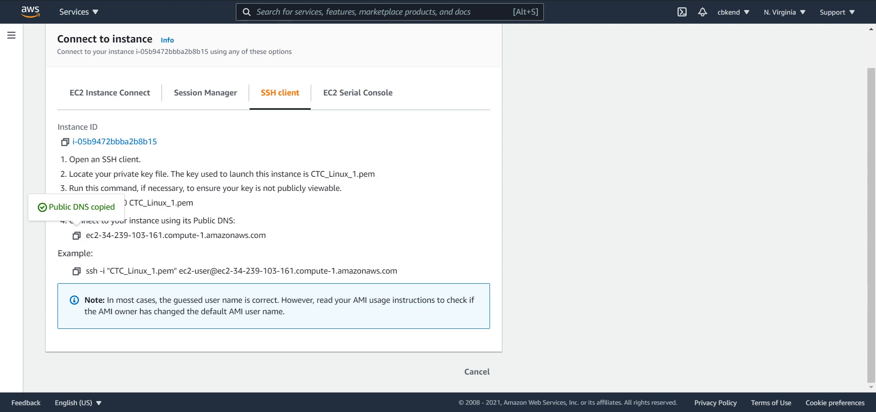
pyautogui.press('super')
pyautogui.write('ms')
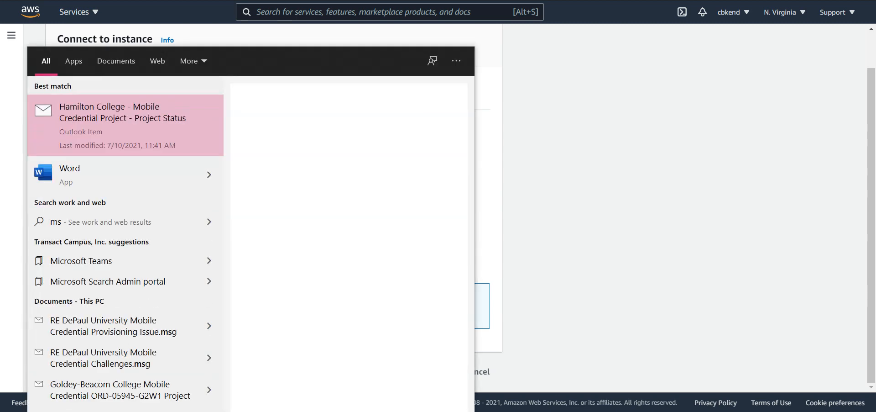
pyautogui.write('tsc')
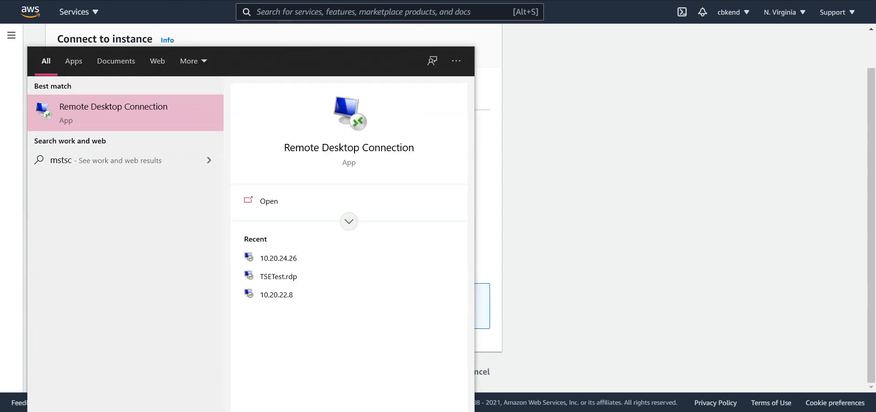
pyautogui.press('Return')
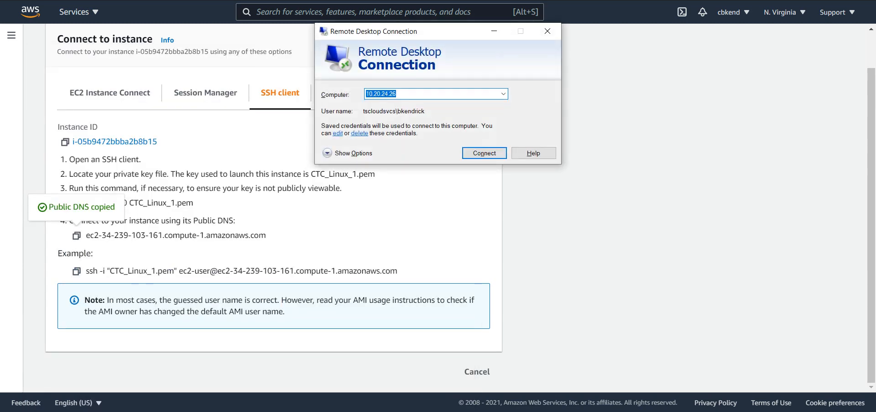
# Connect to the copied public DNS address and accept the unverified identity of the remote computer.
pyautogui.hotkey('ctrl', 'v')
pyautogui.click(494, 153)
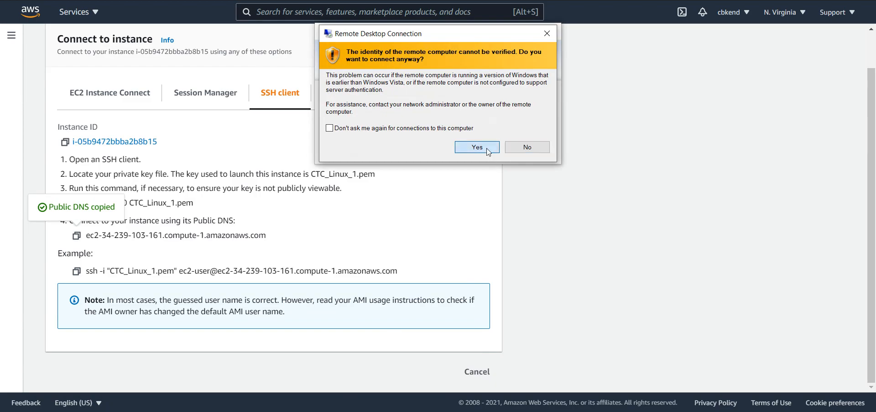
pyautogui.click(487, 146)
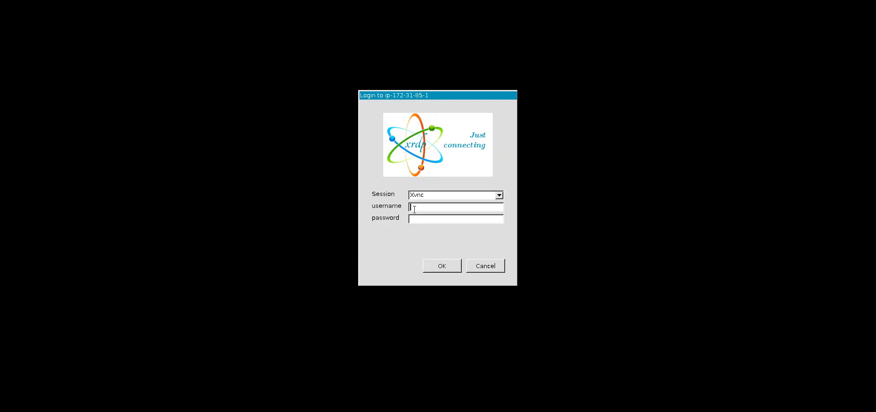
# Clear the xrdp username field, check the instance's user name under EC2 Instance Connect in AWS, and return to the remote login.
pyautogui.write('3')
pyautogui.press('BackSpace')
pyautogui.press('BackSpace')
pyautogui.click(564, 0)
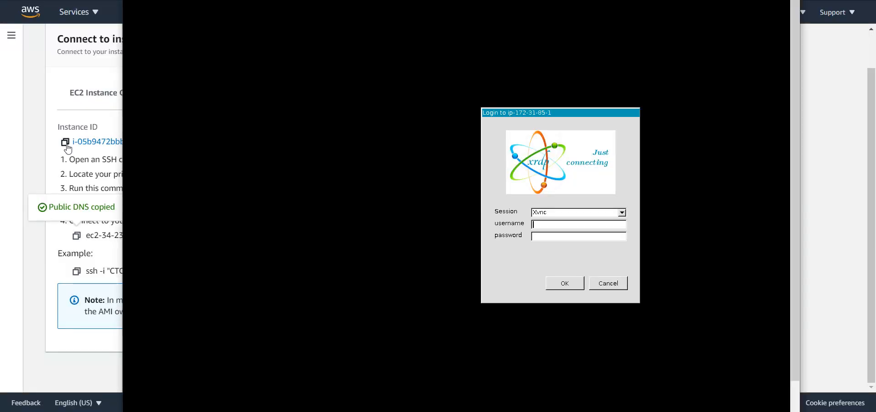
pyautogui.click(87, 92)
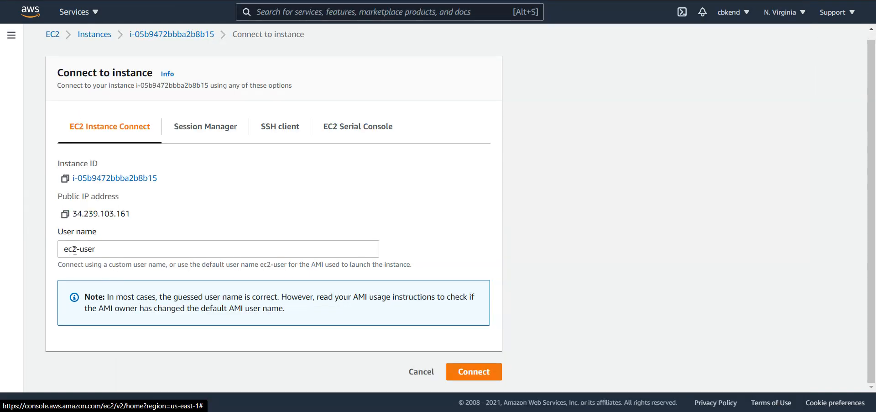
pyautogui.hotkey('alt', 'Tab')
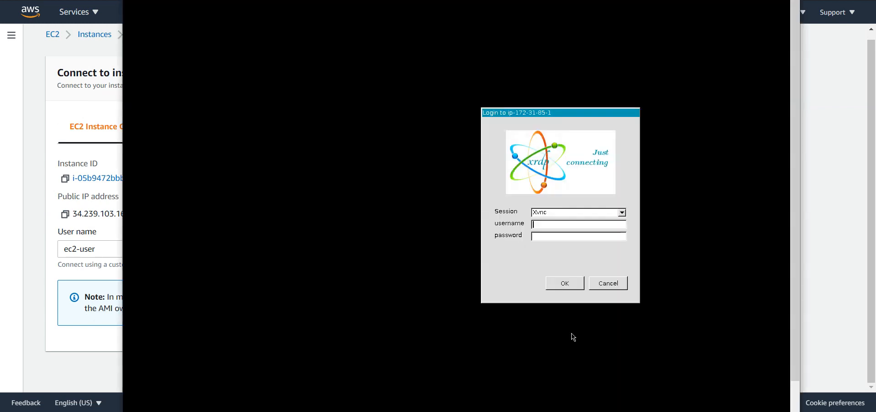
# Log in to the Xvnc session as ec2-user with the account password and reposition the remote desktop window.
pyautogui.write('ec2-user')
pyautogui.press('Tab')
pyautogui.write('***********')
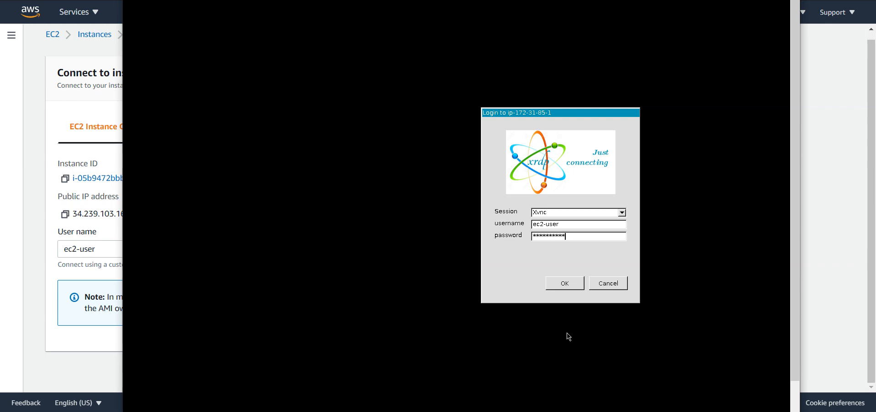
pyautogui.press('Return')
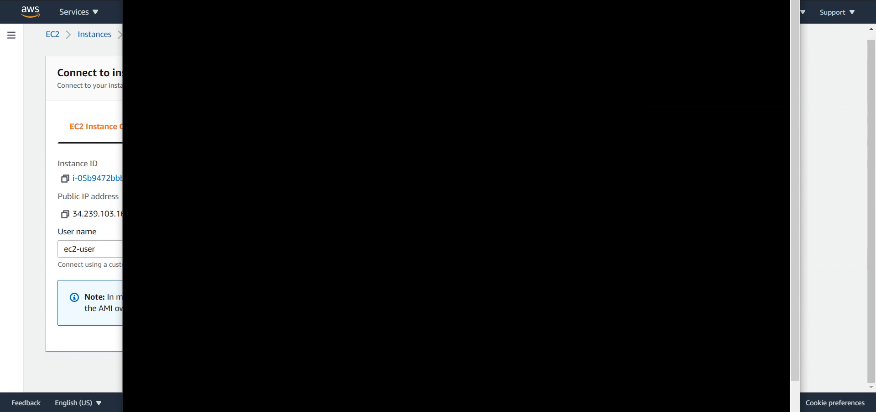
pyautogui.moveTo(653, 9); pyautogui.dragTo(534, 17)
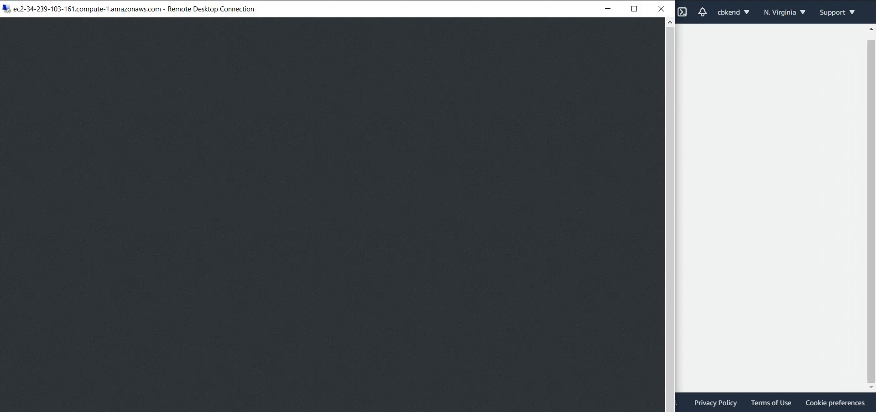
pyautogui.moveTo(604, 1)
pyautogui.mouseDown()
pyautogui.moveTo(603, 68)
pyautogui.moveTo(598, 0)
pyautogui.mouseUp()
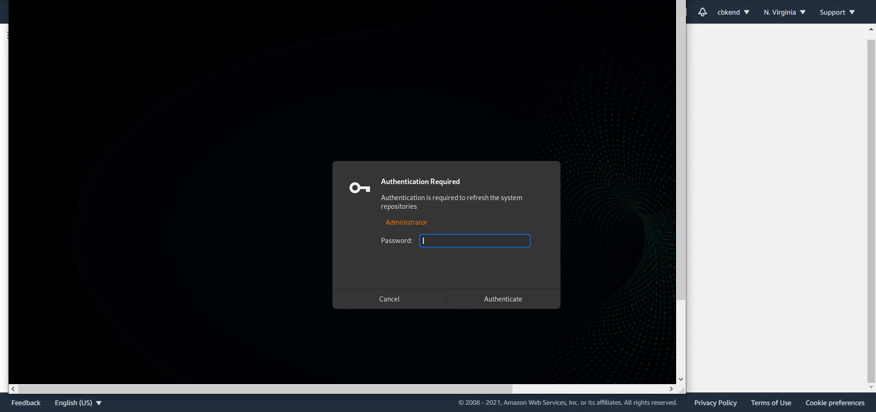
# Move the Remote Desktop window fully into view and cancel the authentication request for refreshing the system repositories.
pyautogui.click(606, 0)
pyautogui.click(603, 411)
pyautogui.moveTo(461, 0); pyautogui.dragTo(461, 3)
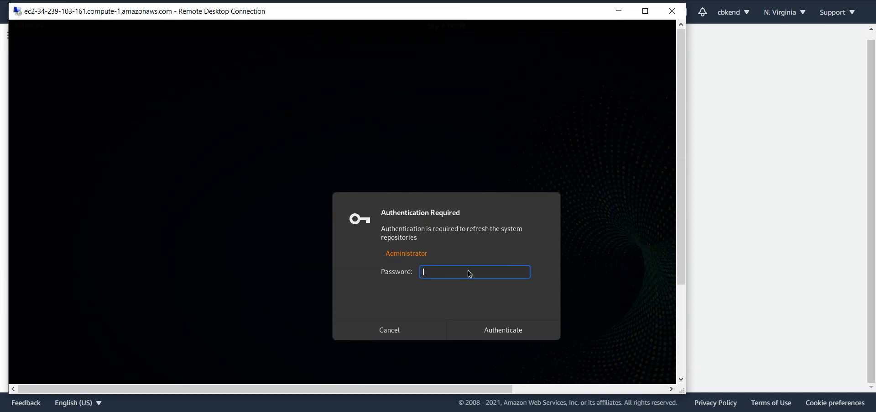
pyautogui.click(429, 334)
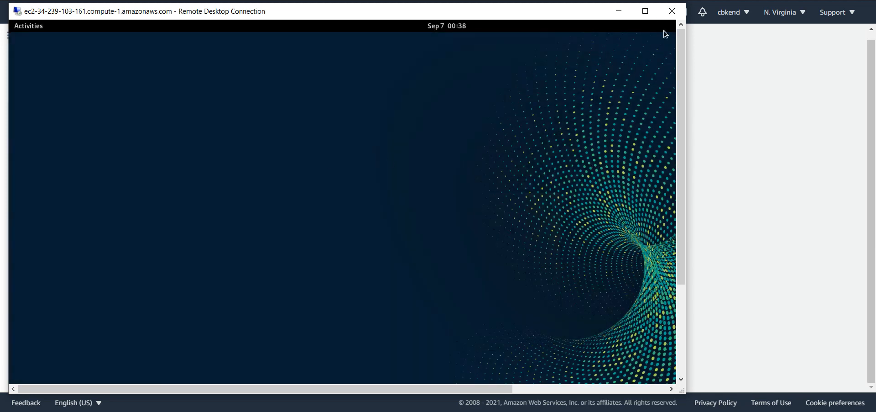
# Open the Activities overview on the SUSE desktop and show all installed applications.
pyautogui.moveTo(681, 95); pyautogui.dragTo(650, 55)
pyautogui.moveTo(215, 388); pyautogui.dragTo(670, 335)
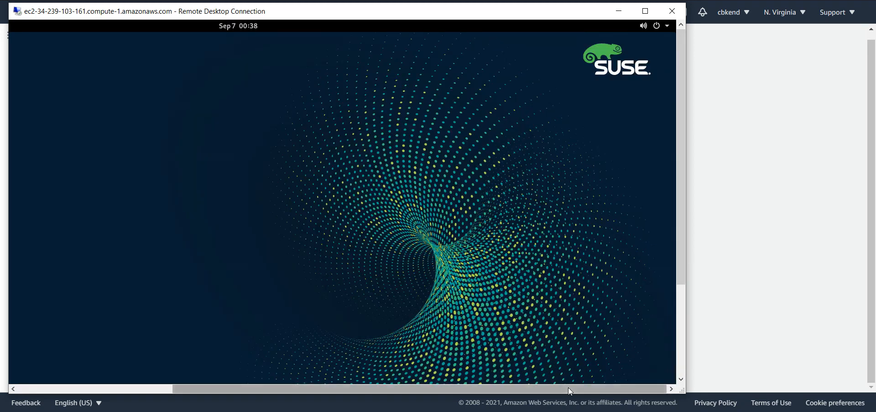
pyautogui.moveTo(568, 386); pyautogui.dragTo(308, 372)
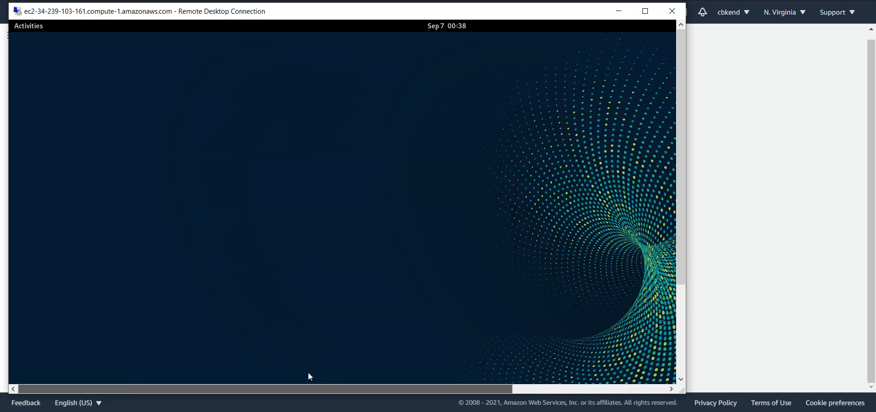
pyautogui.click(39, 28)
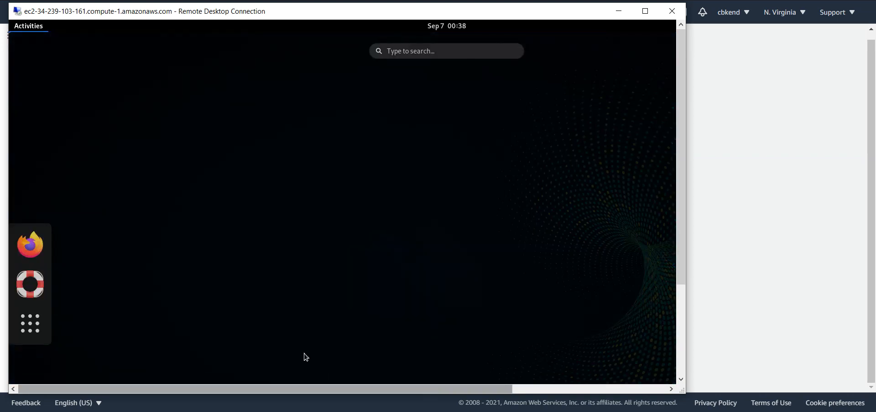
pyautogui.moveTo(460, 387)
pyautogui.mouseDown()
pyautogui.moveTo(583, 382)
pyautogui.moveTo(452, 387)
pyautogui.mouseUp()
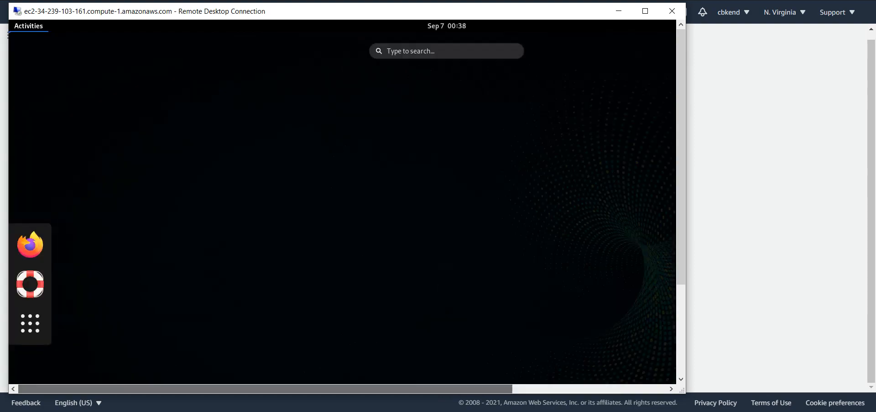
pyautogui.click(30, 323)
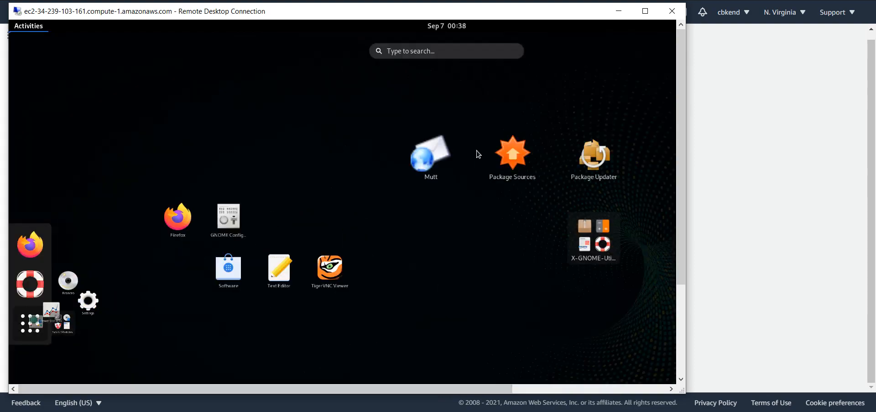
# Check the system menu of the remote desktop for the signed-in user and power options.
pyautogui.moveTo(445, 389); pyautogui.dragTo(674, 371)
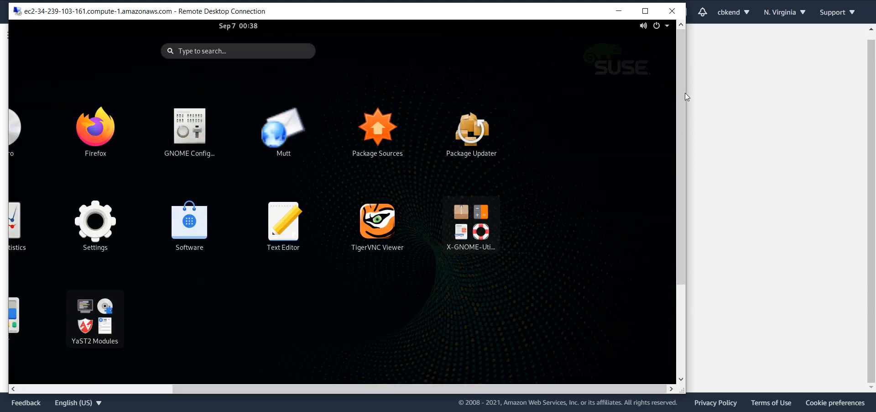
pyautogui.click(666, 26)
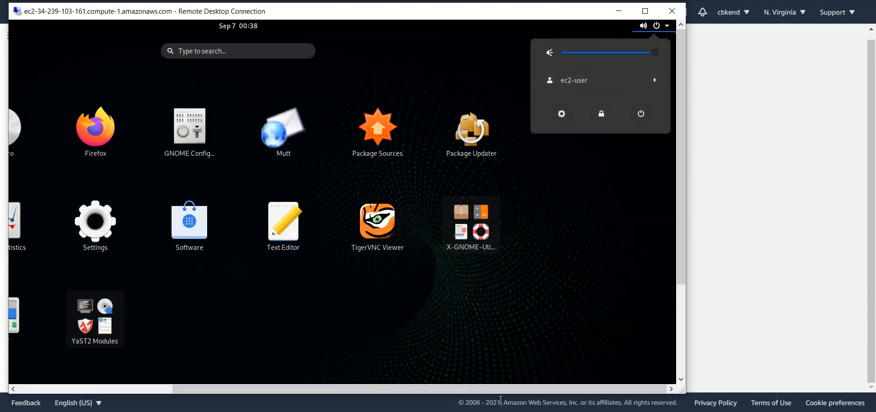
pyautogui.moveTo(370, 389); pyautogui.dragTo(216, 390)
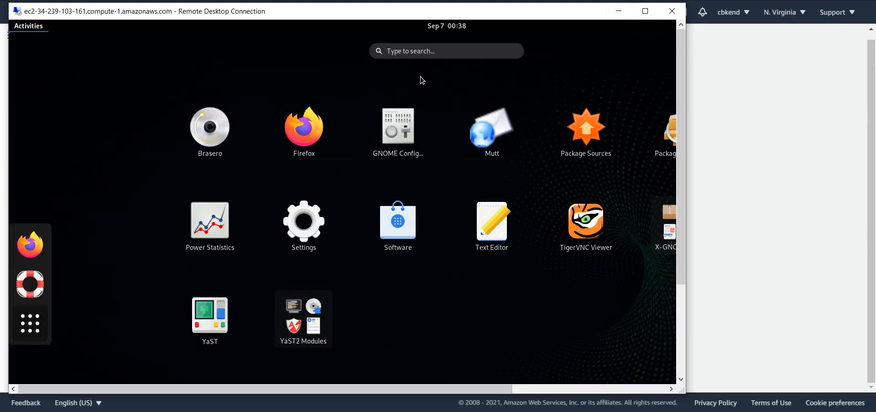
# Capture the screen with the SUSE application overview visible using Greenshot and copy the screenshot to the clipboard.
pyautogui.click(817, 309)
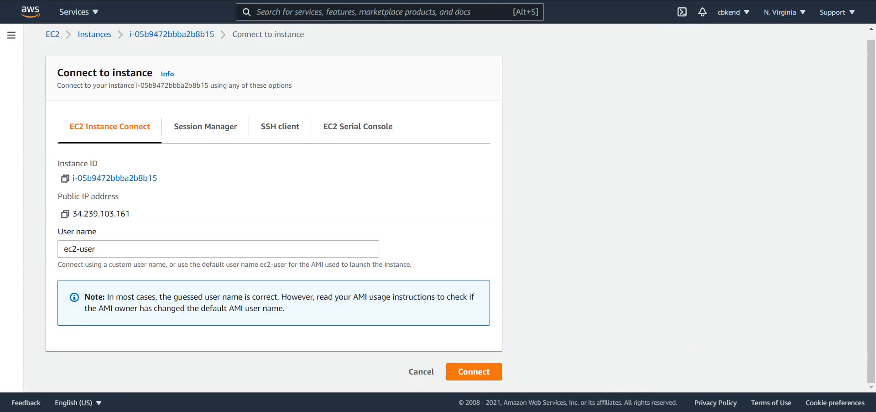
pyautogui.hotkey('alt', 'Tab')
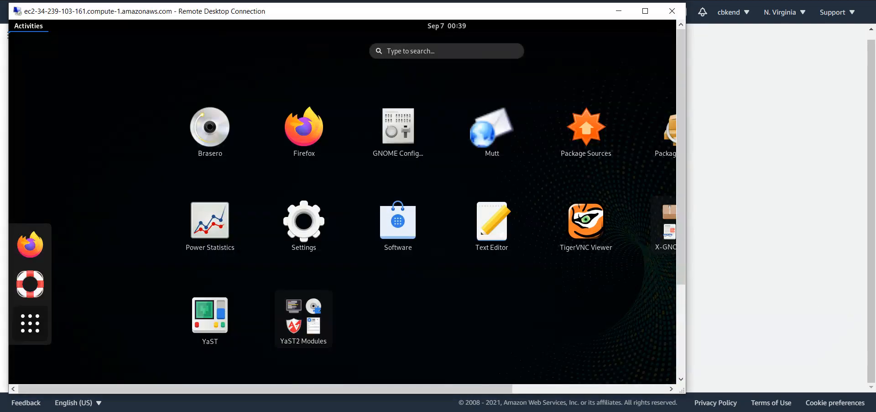
pyautogui.press('Print')
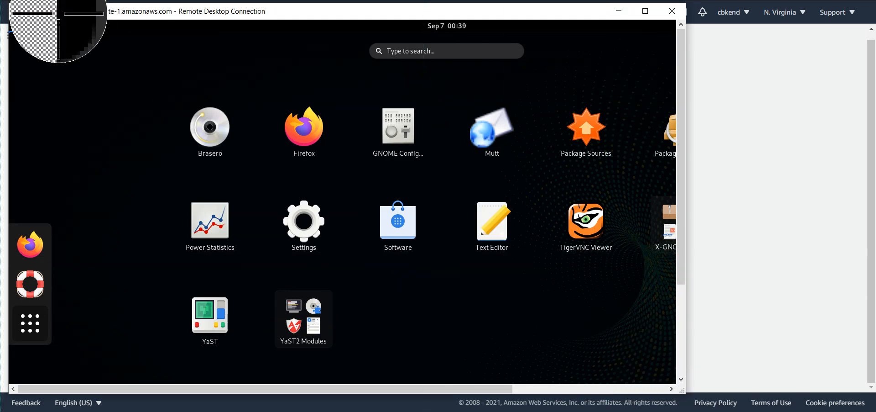
pyautogui.moveTo(1, 0); pyautogui.dragTo(810, 402)
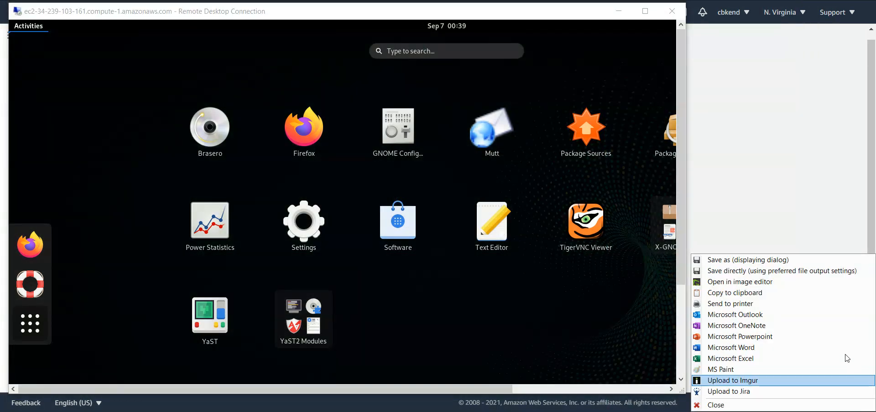
pyautogui.click(776, 292)
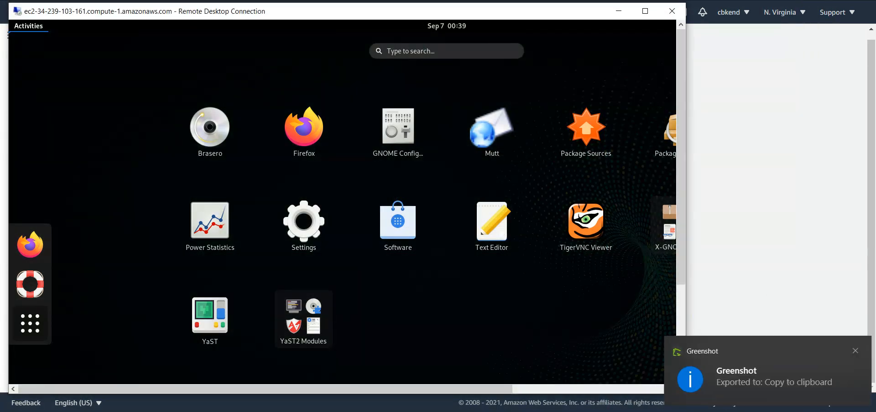
# Switch to Word, create a blank document and paste the desktop screenshot into it.
pyautogui.press('super')
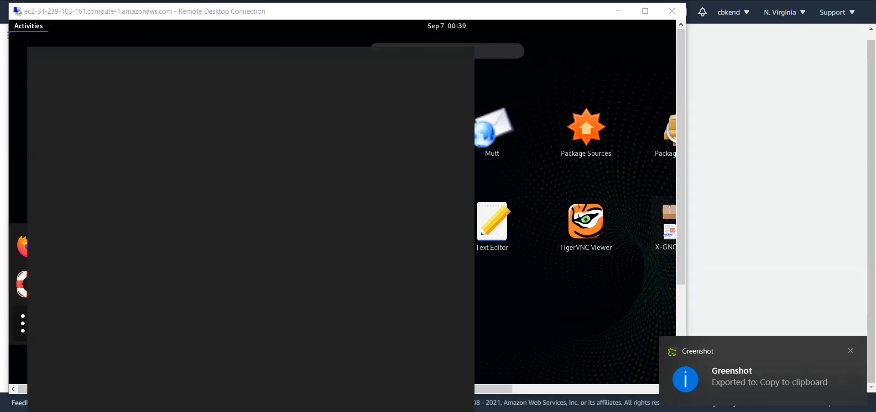
pyautogui.write('wrd')
pyautogui.press('BackSpace')
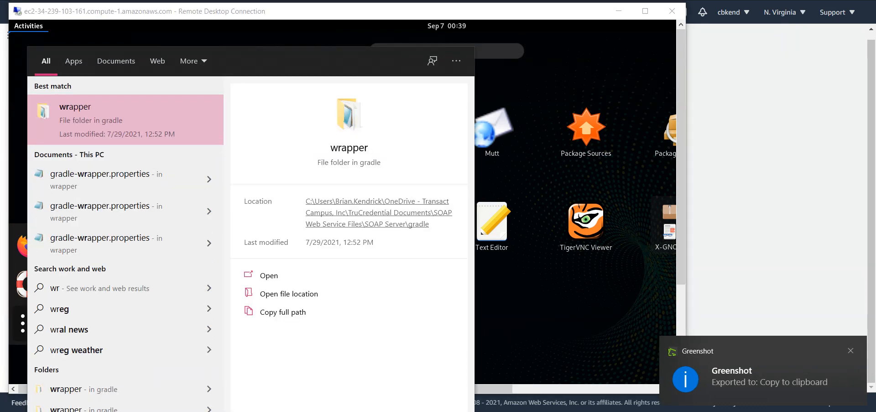
pyautogui.press('BackSpace')
pyautogui.write('o')
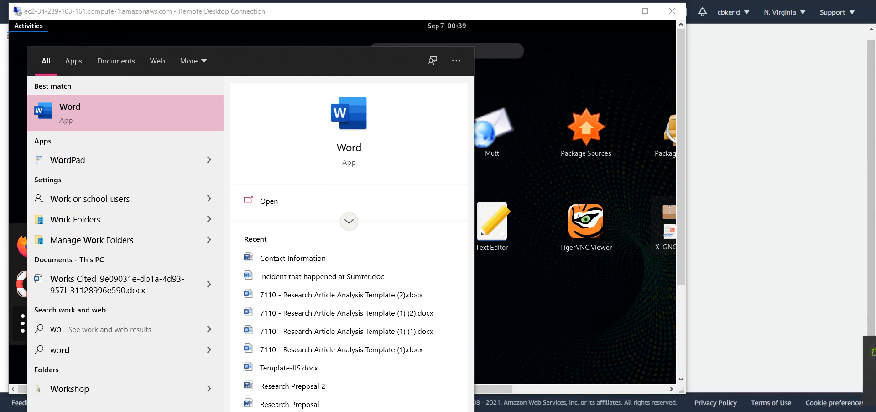
pyautogui.press('Return')
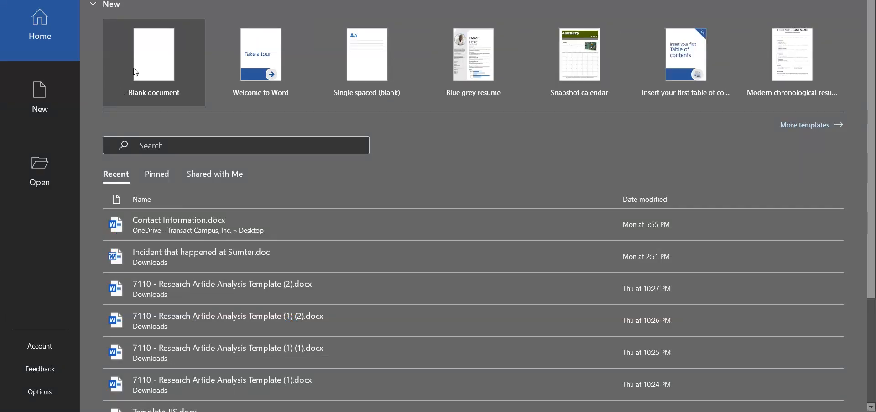
pyautogui.click(136, 72)
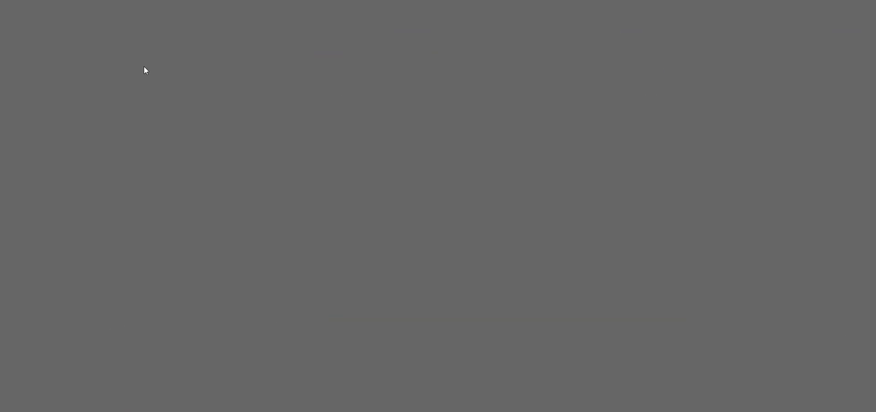
pyautogui.hotkey('ctrl', 'v')
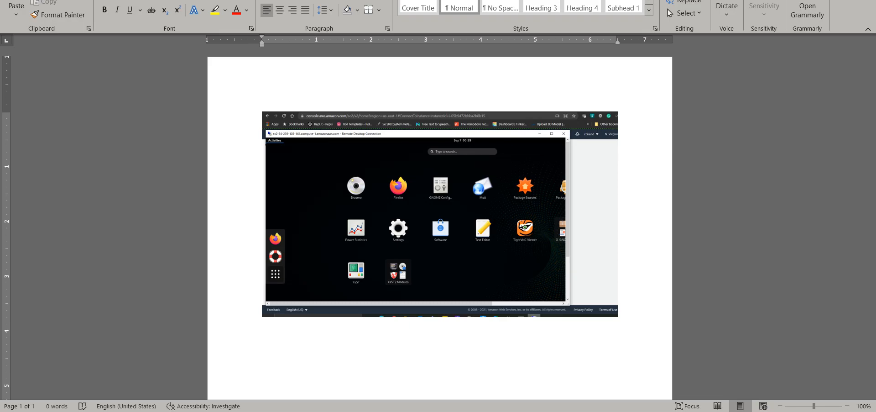
# Select PDF (*.pdf) as the save format in the OneDrive desktop folder, and close the document without saving it.
pyautogui.click(14, 0)
pyautogui.click(42, 122)
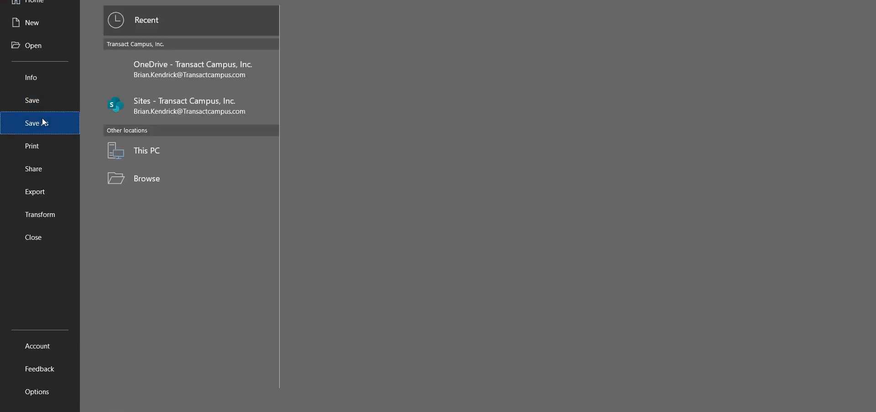
pyautogui.click(307, 53)
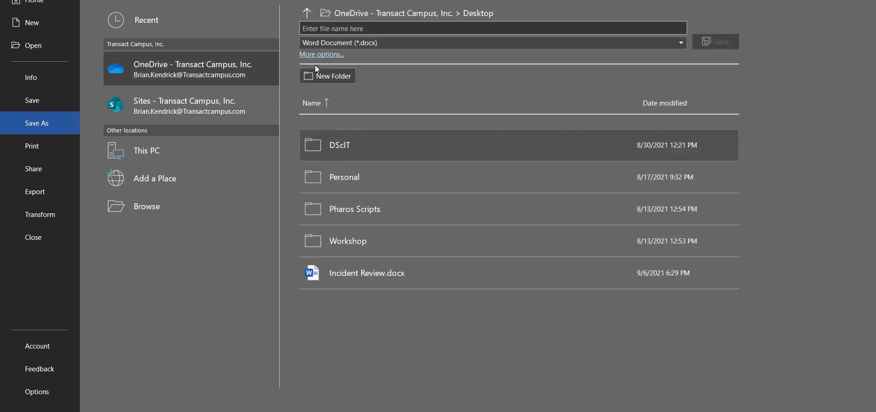
pyautogui.click(355, 42)
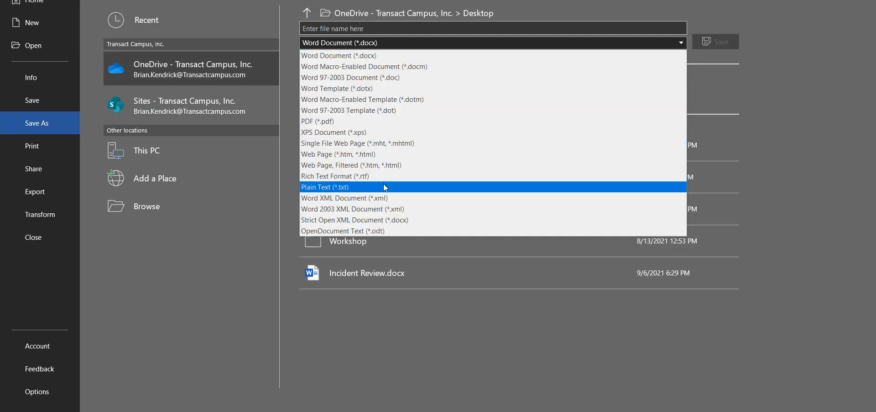
pyautogui.click(369, 120)
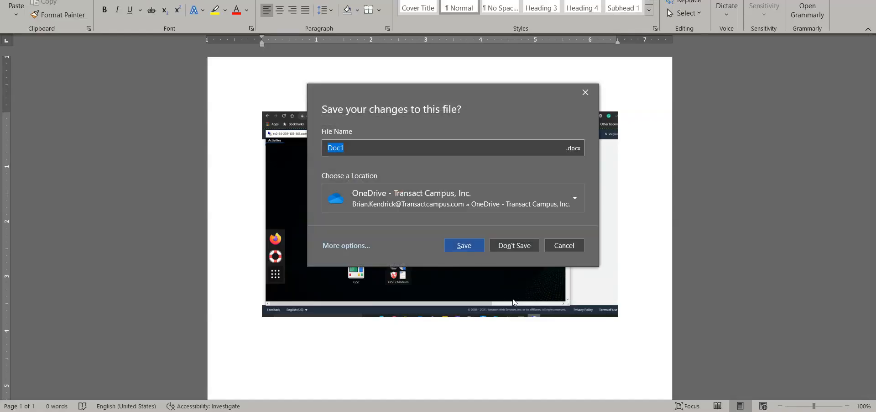
pyautogui.click(518, 244)
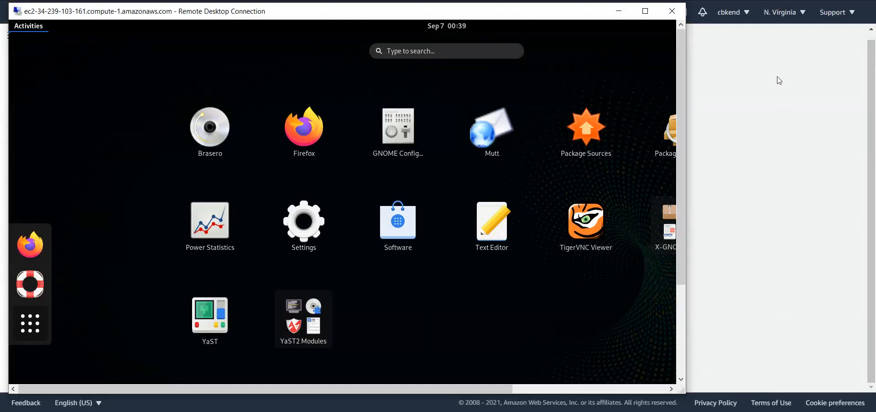